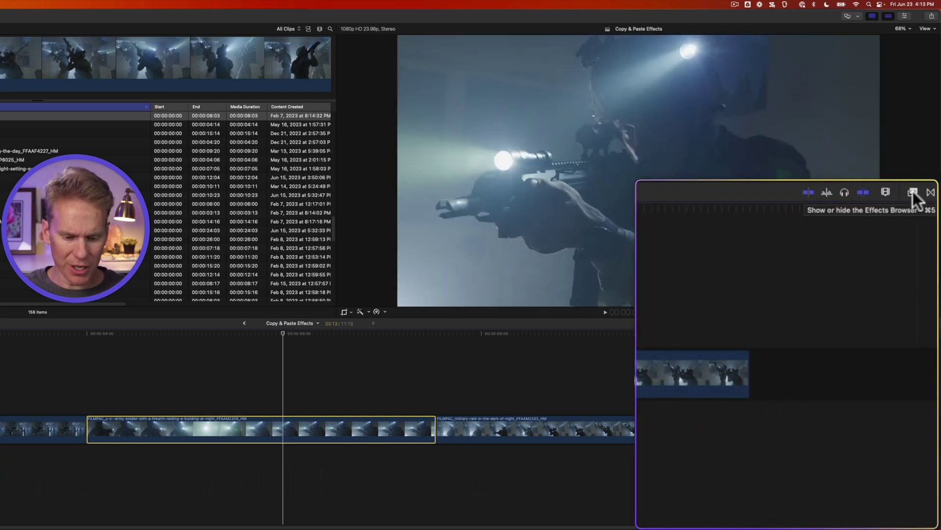
Apply the Stylize category's Bad TV effect to the middle soldier clip.
key("super+5")
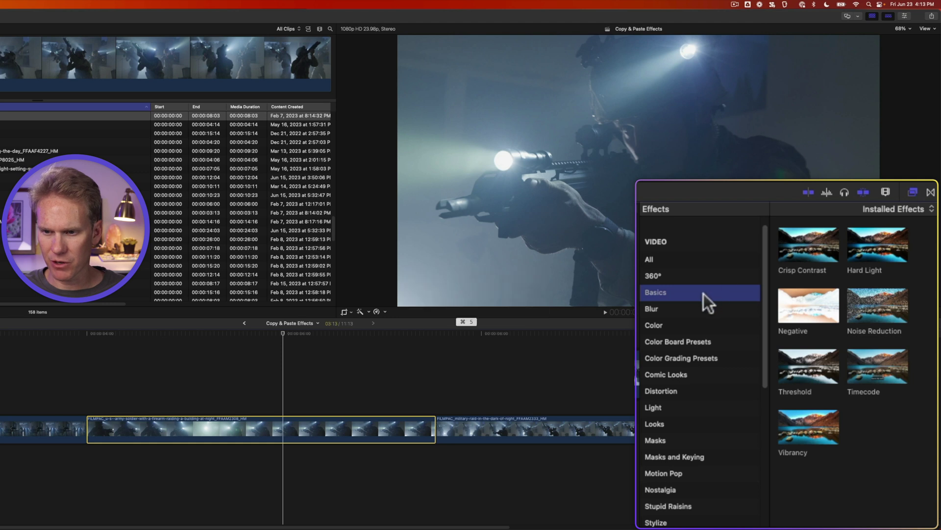
scroll(701, 446, "down", 3)
left_click(686, 475)
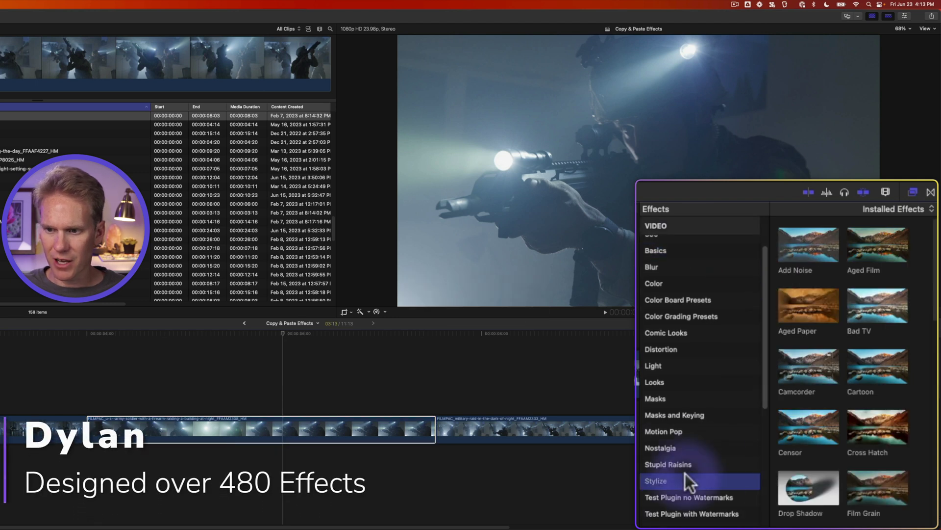
left_click_drag(873, 307, 344, 434)
Add the Letterbox effect to the middle clip on top of Bad TV.
key("super+4")
scroll(855, 324, "down", 6)
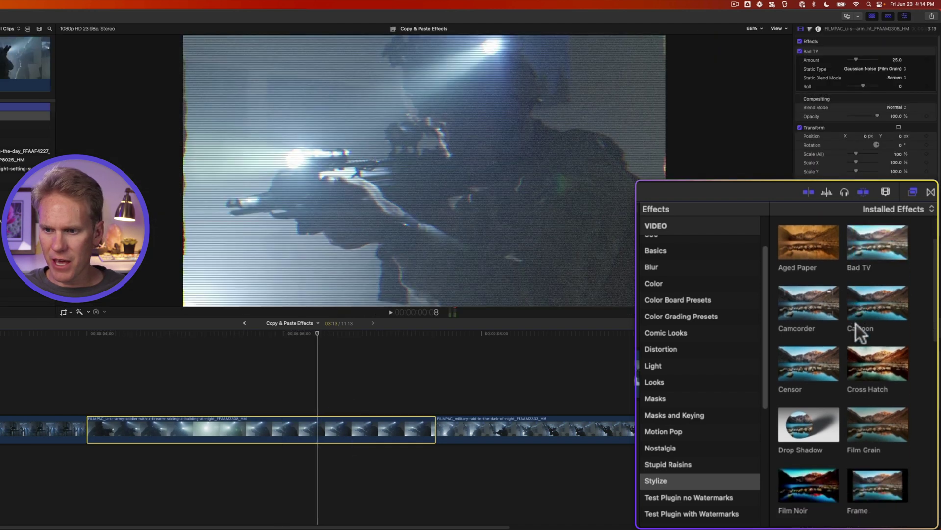
scroll(858, 333, "down", 3)
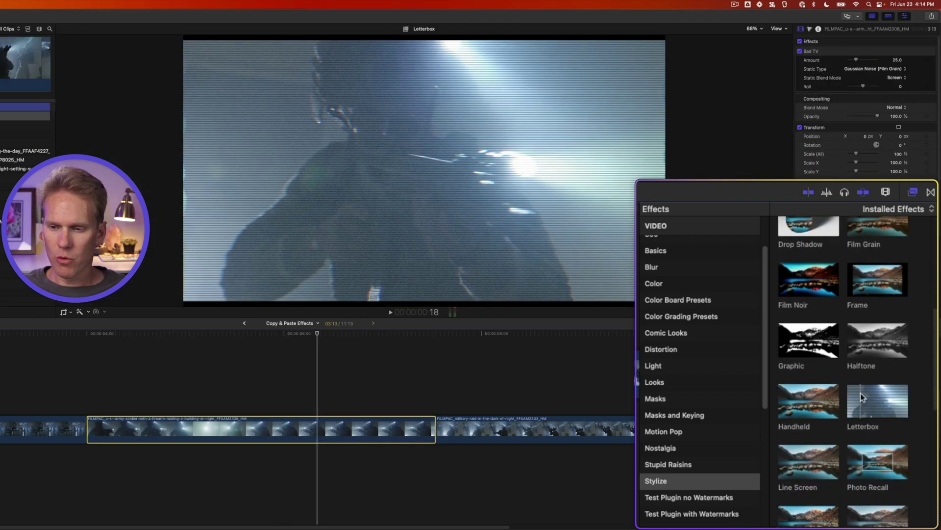
double_click(861, 396)
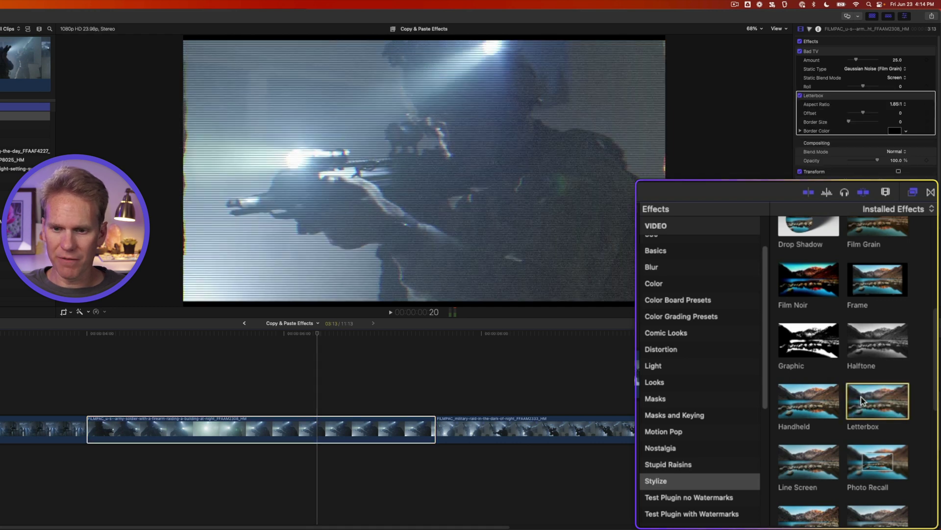
left_click(350, 411)
key("super+4")
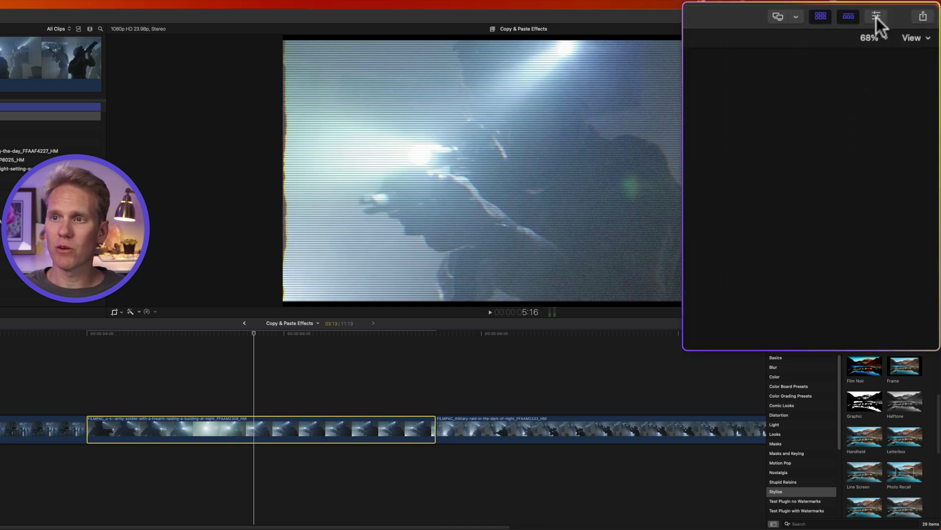
In the Inspector, change the middle clip's Letterbox aspect ratio to 2.35:1.
key("super+4")
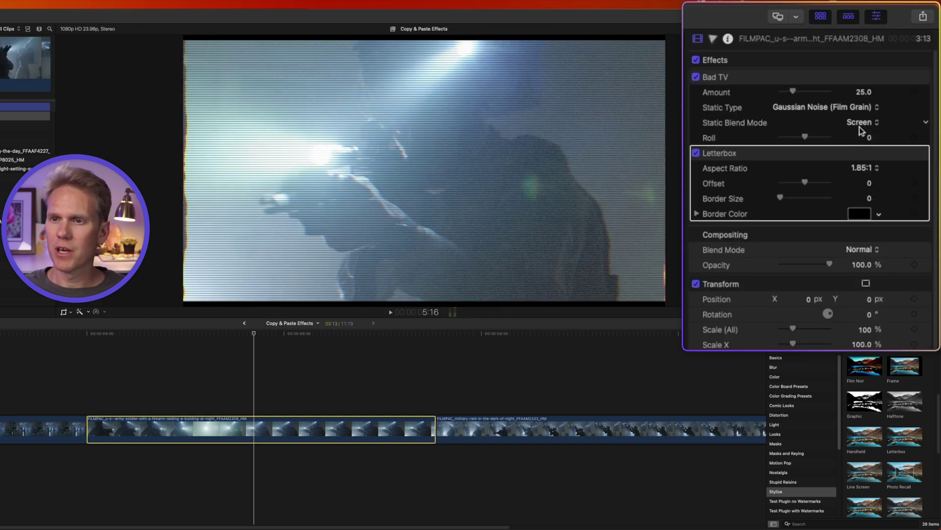
left_click(696, 40)
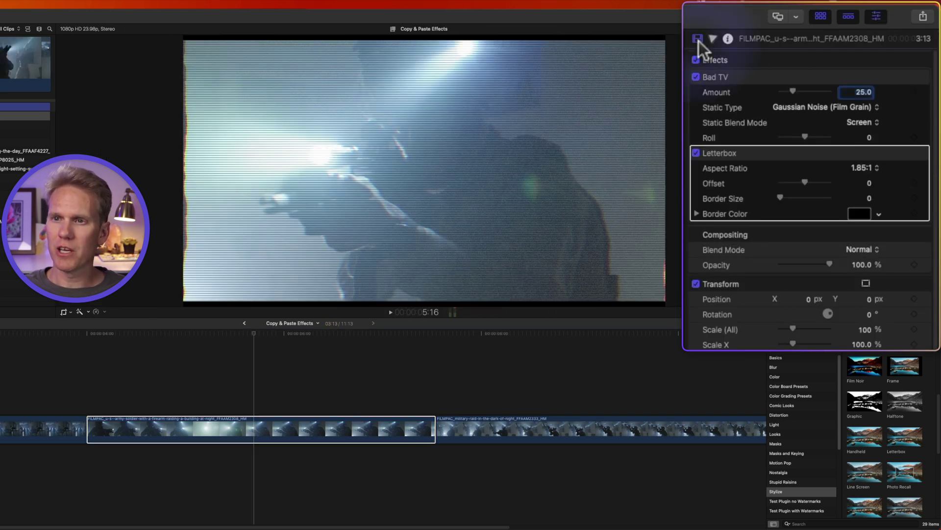
left_click(755, 78)
left_click(746, 155)
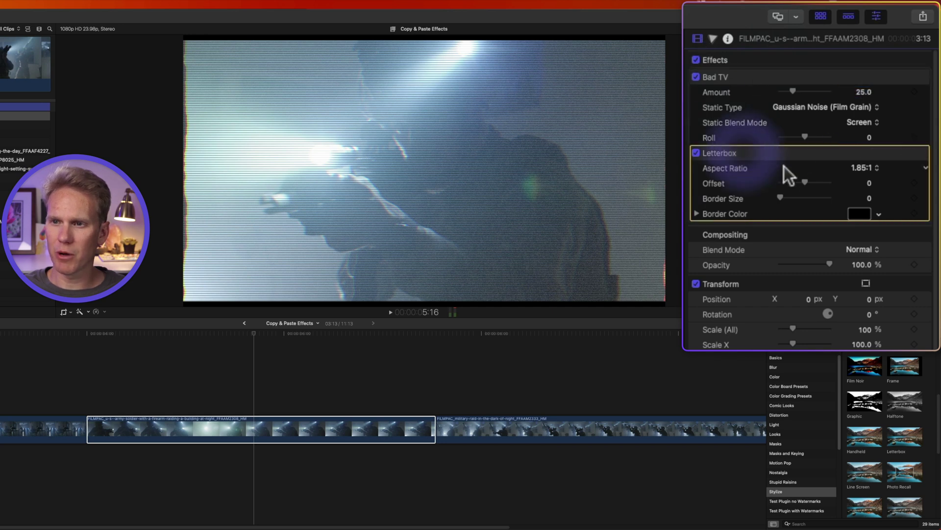
left_click(860, 165)
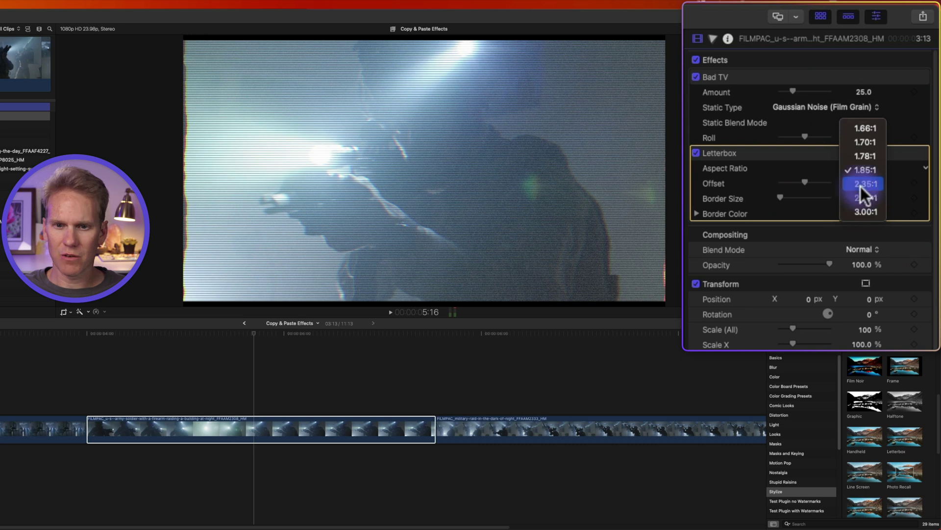
left_click(862, 189)
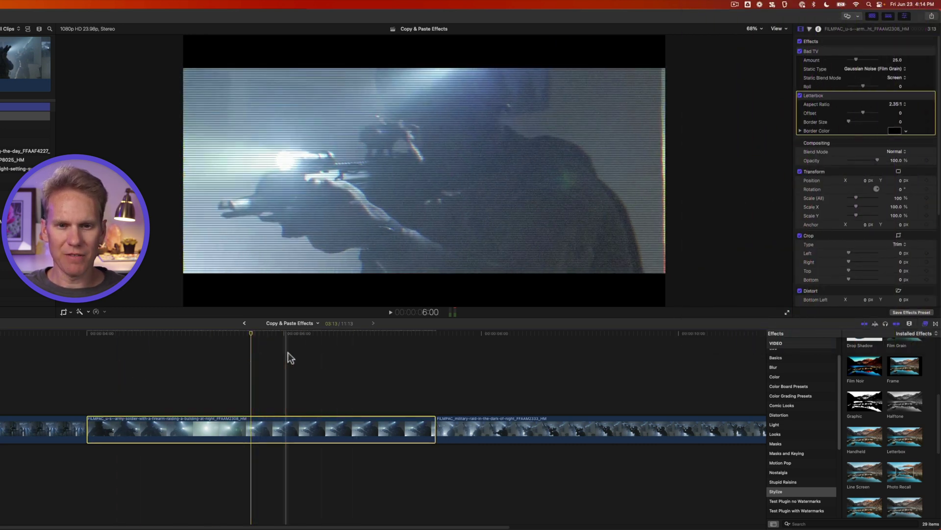
Copy the middle clip with its Bad TV and Letterbox effects.
left_click(358, 431)
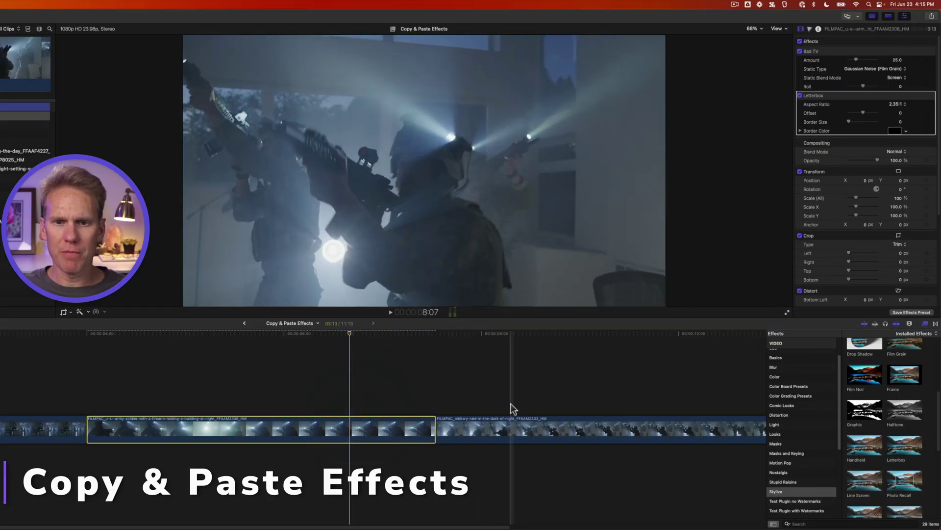
left_click(513, 420)
left_click(352, 425)
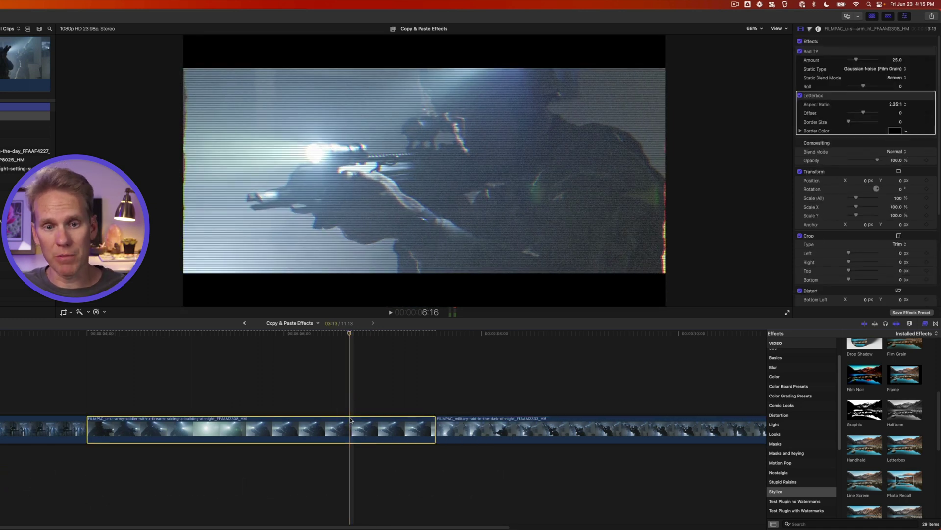
left_click(79, 6)
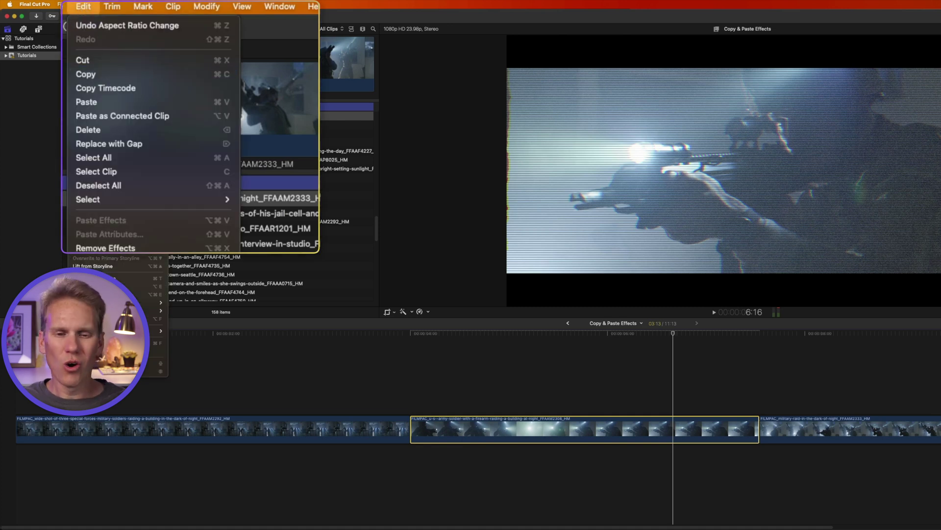
left_click(671, 378)
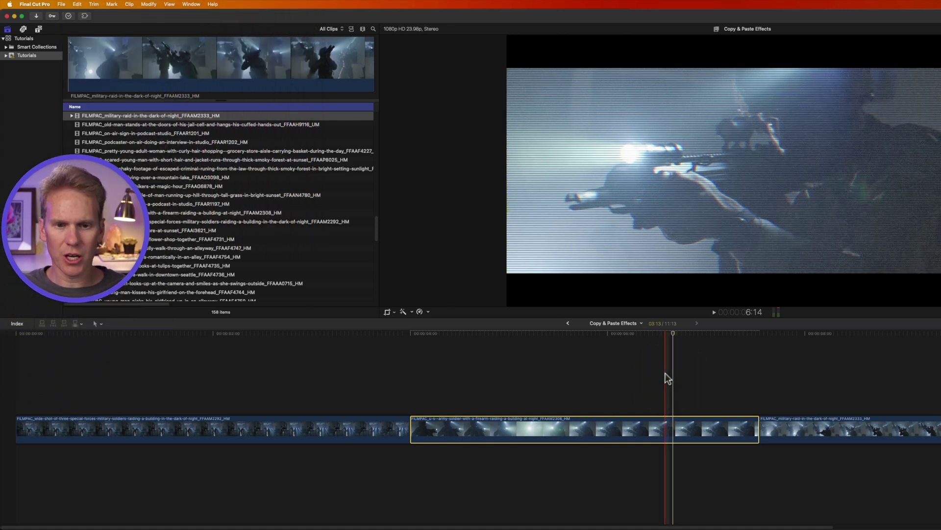
key("super+c")
Paste the copied effects onto the last night-raid clip with Paste Effects.
left_click(901, 420)
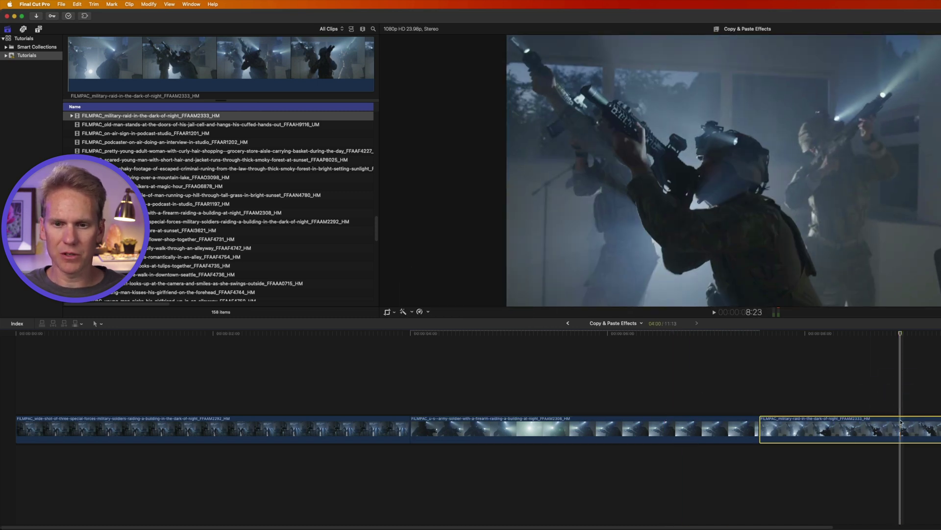
left_click(77, 4)
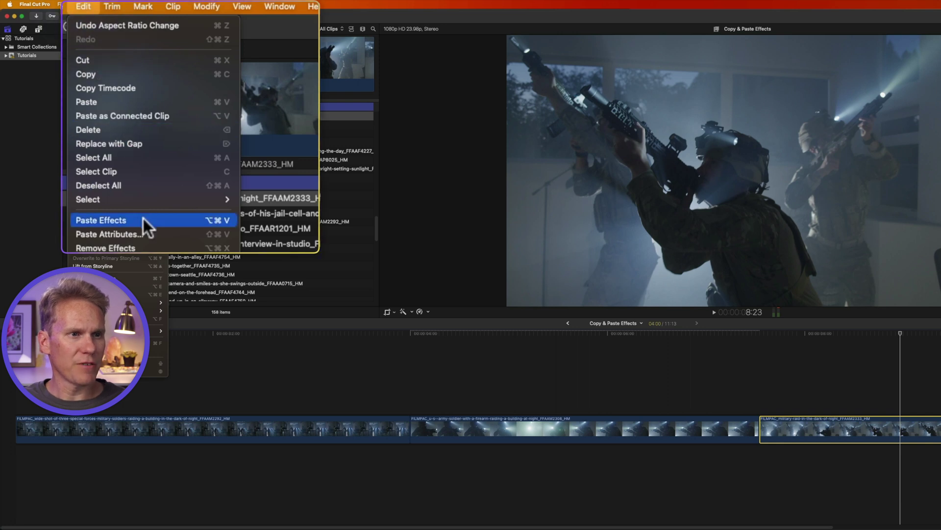
left_click(116, 130)
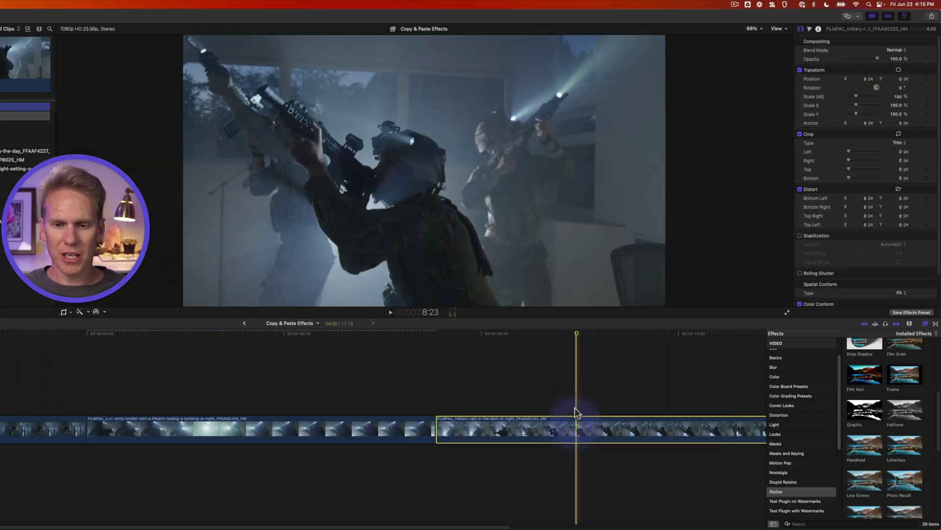
key("alt+super+v")
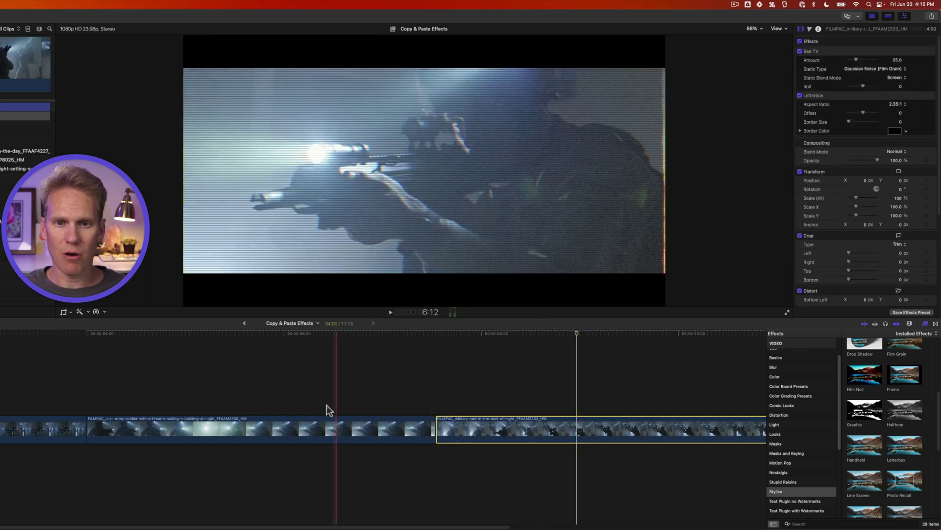
Copy the first clip, paste its effects onto the middle and last clips together, and play back.
left_click(17, 404)
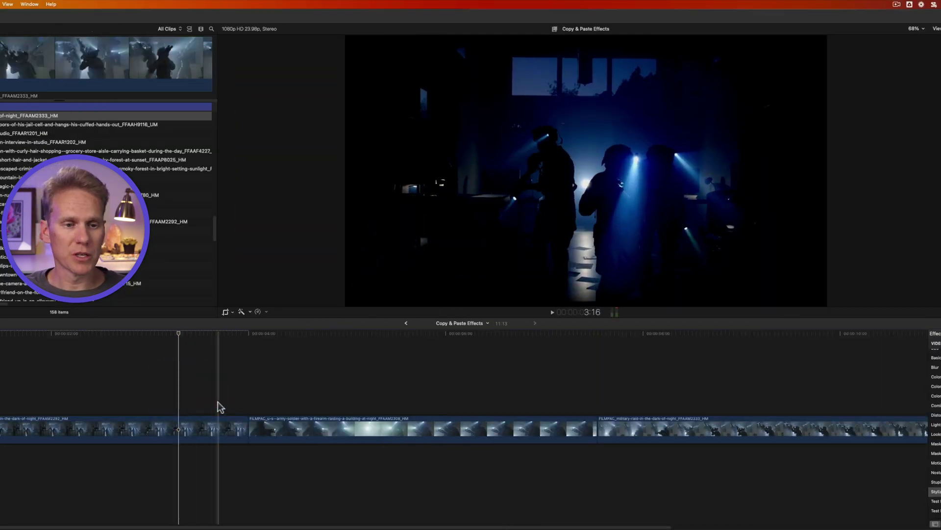
key("space")
left_click(6, 367)
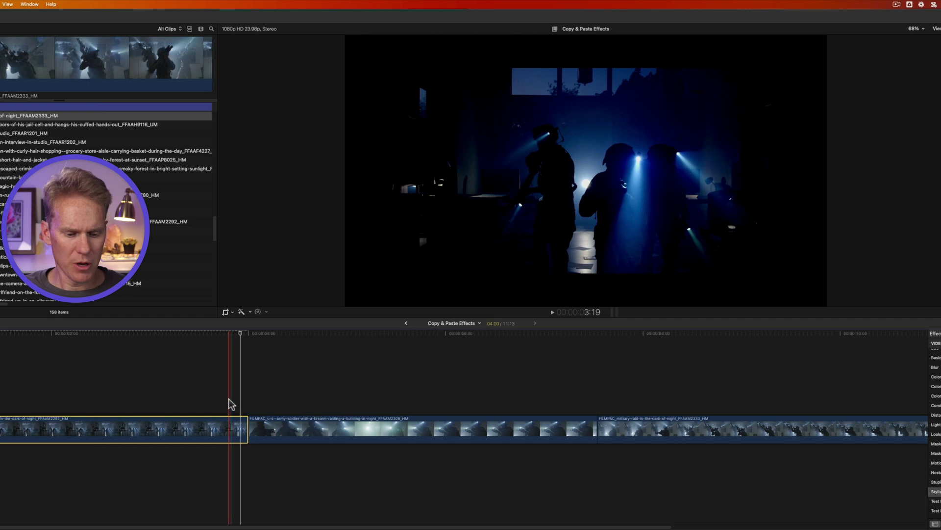
key("super+c")
left_click_drag(475, 388, 636, 429)
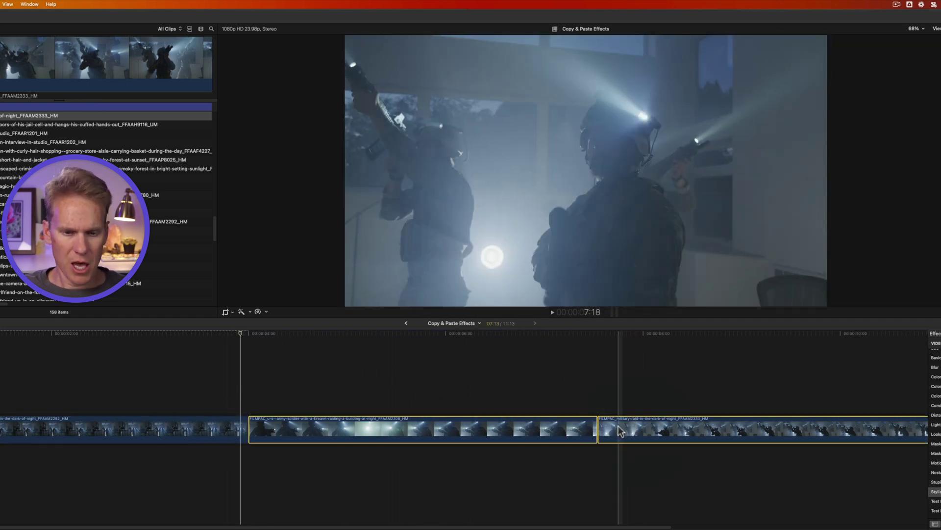
key("alt+super+v")
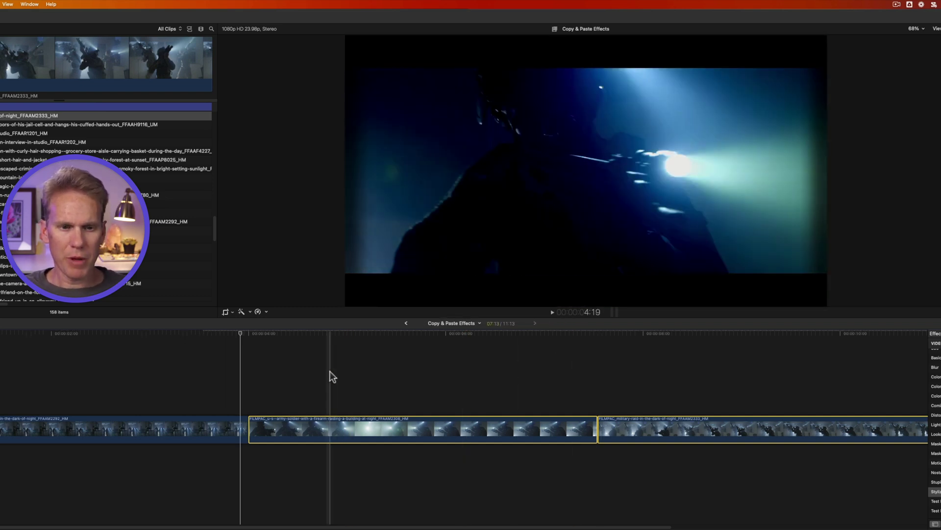
key("space")
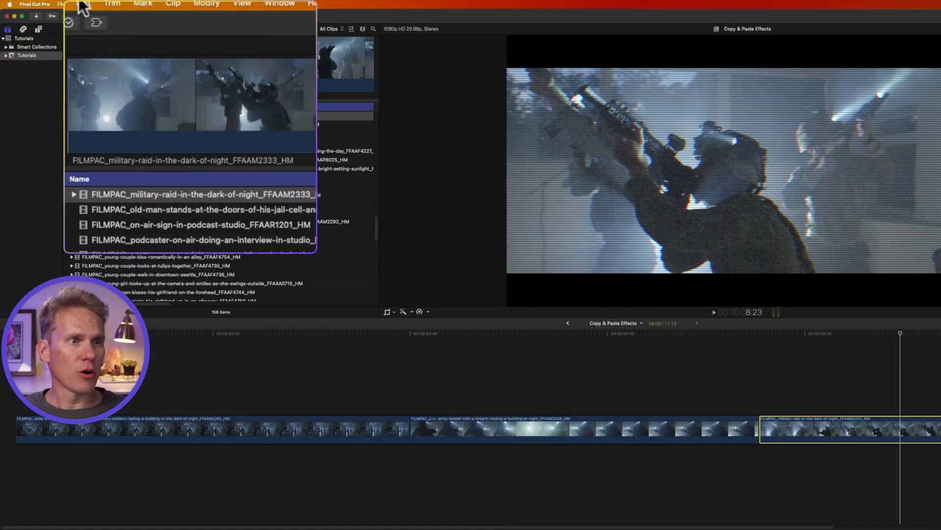
Remove all effects from the last military raid clip with Option-Command-X.
left_click(75, 4)
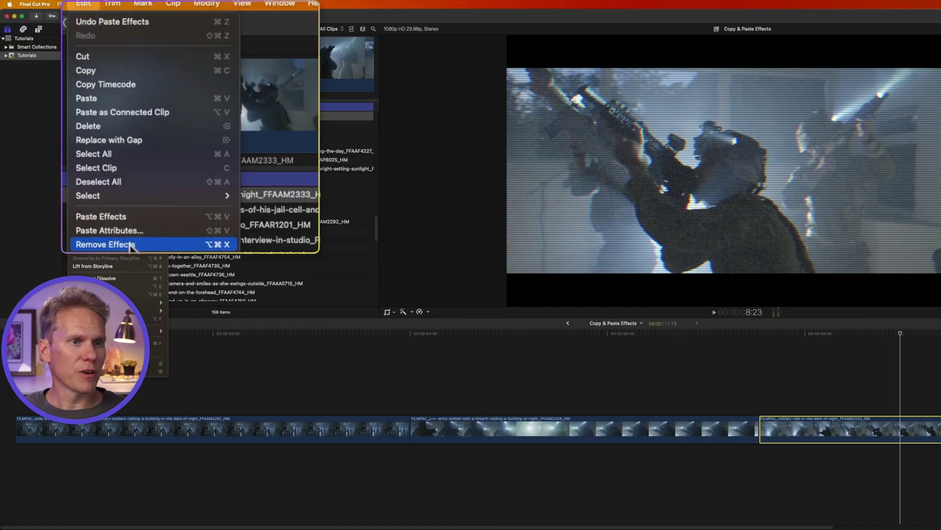
key("Escape")
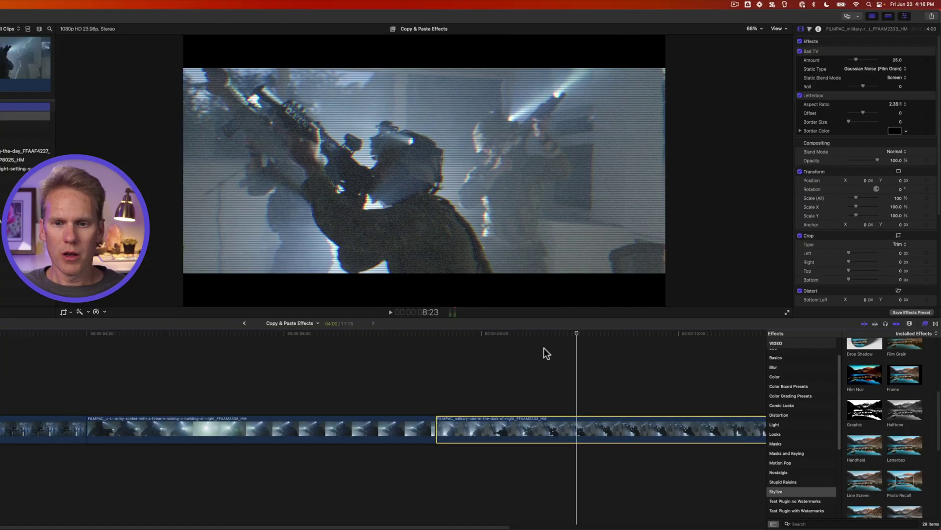
key("alt+super+x")
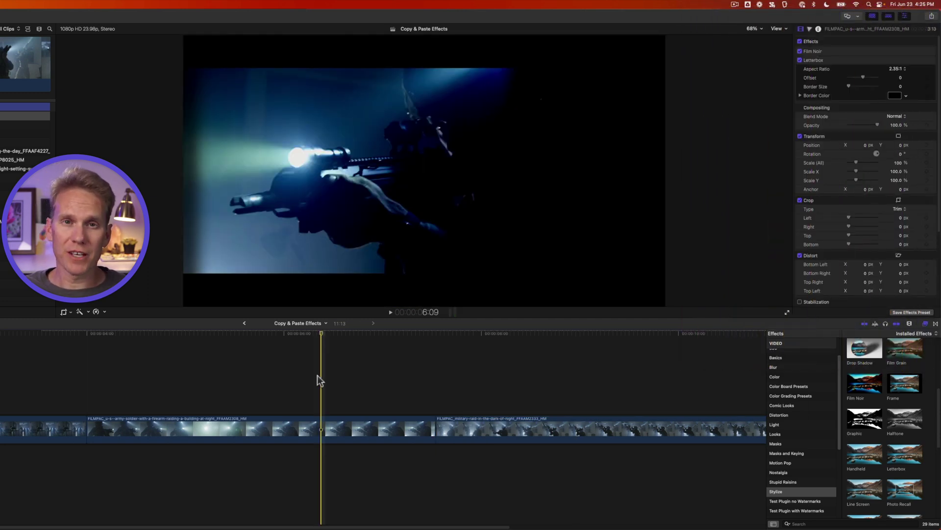
Select both soldier clips and remove their Film Noir and Letterbox effects.
left_click_drag(316, 375, 483, 448)
key("alt+super+x")
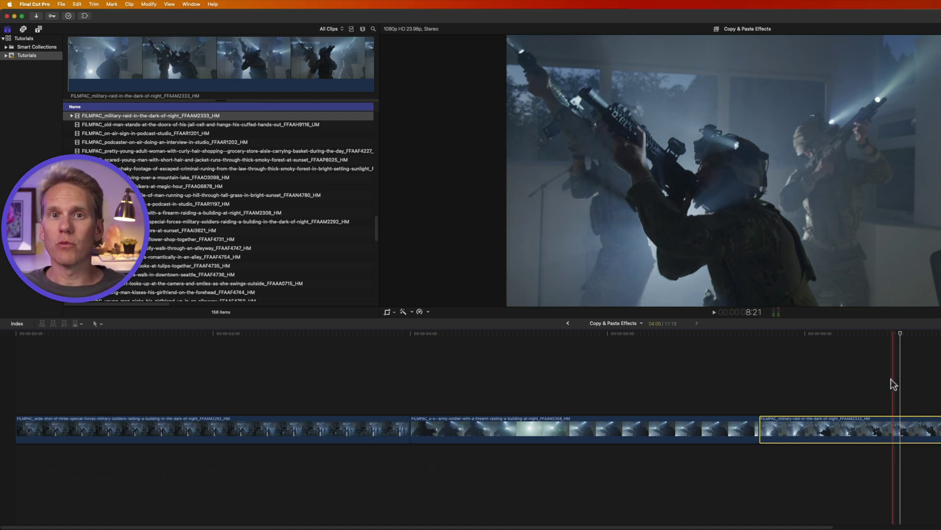
left_click(664, 428)
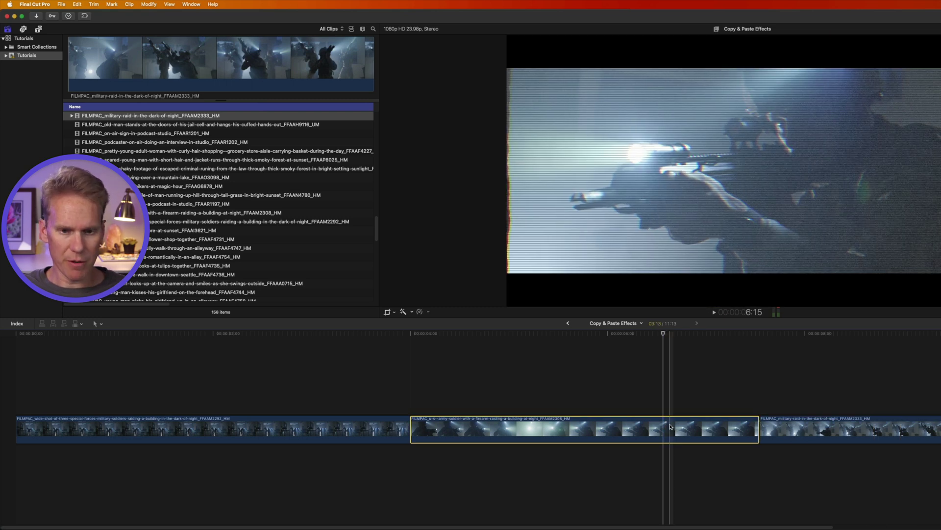
key("super+c")
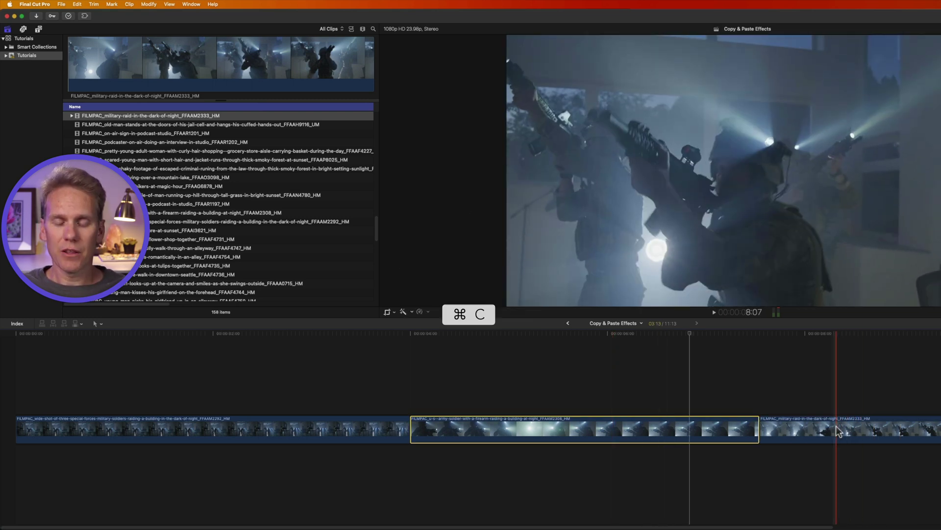
left_click(843, 427)
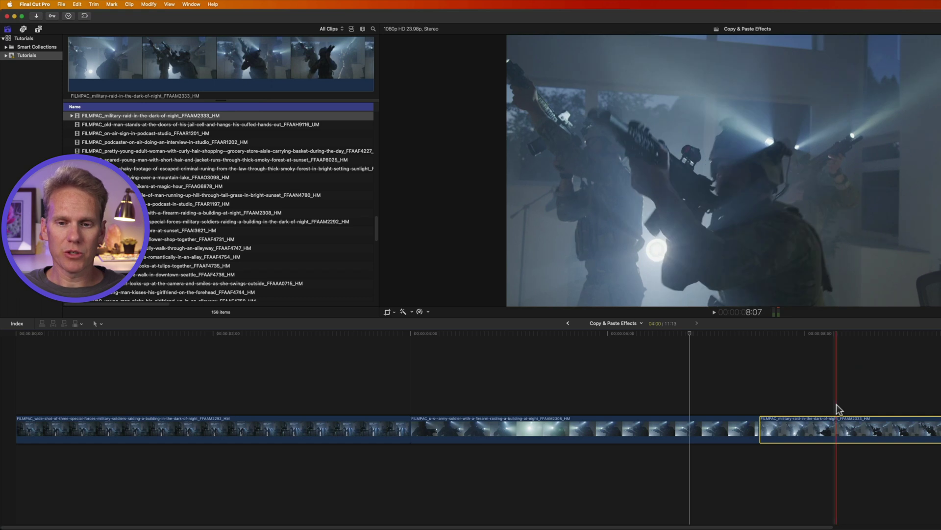
left_click(839, 410)
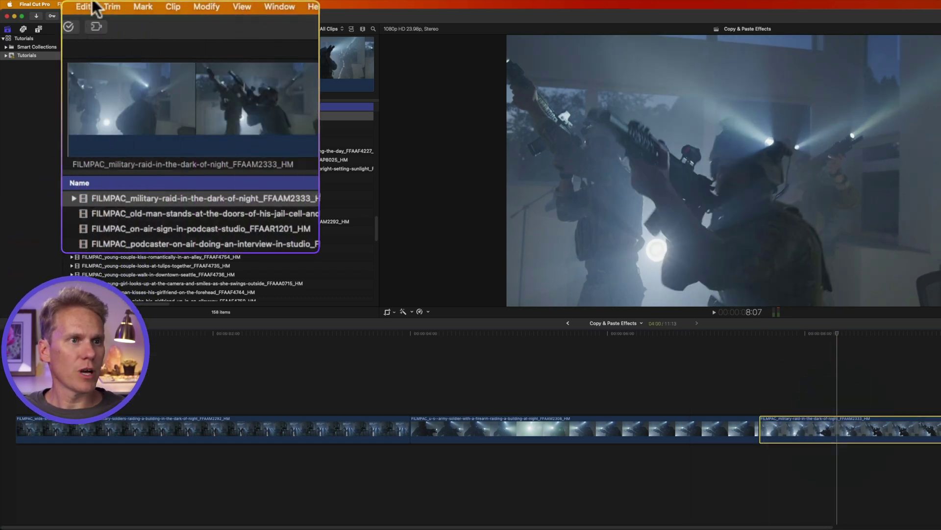
left_click(84, 6)
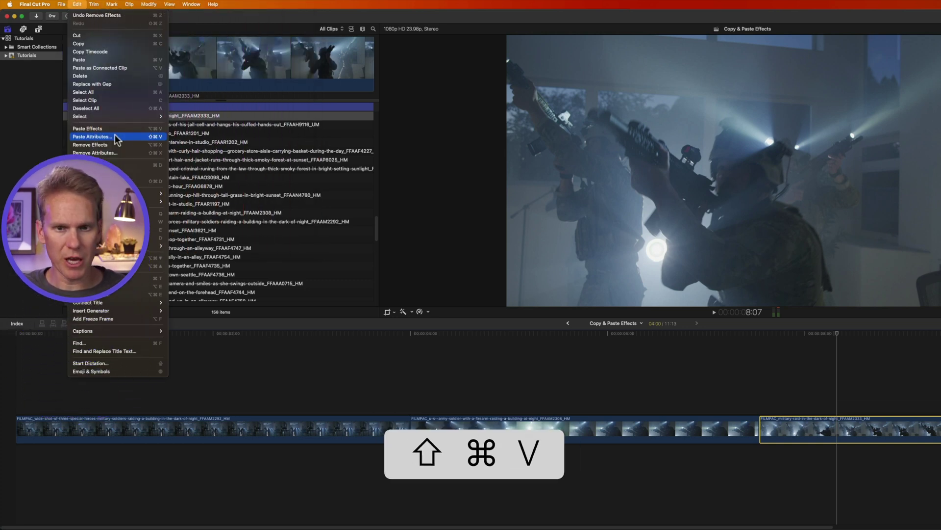
left_click(115, 137)
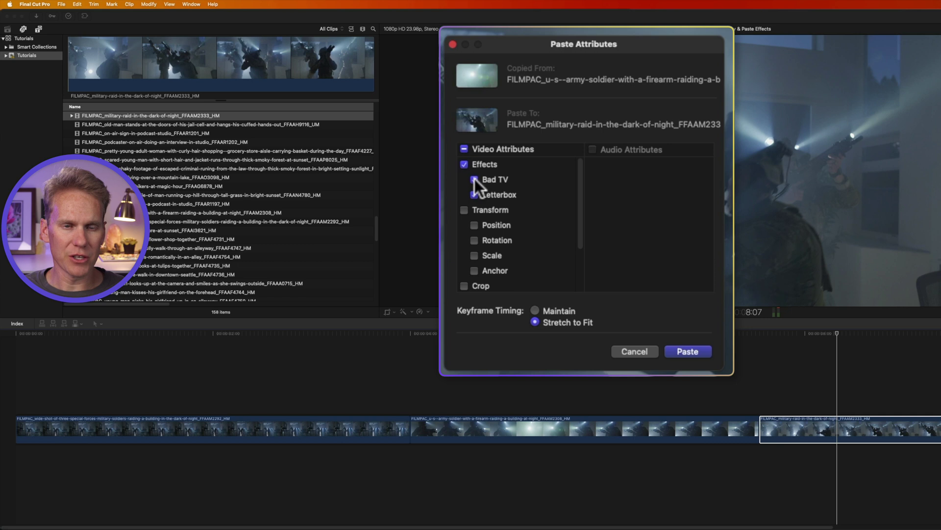
scroll(522, 209, "down", 1)
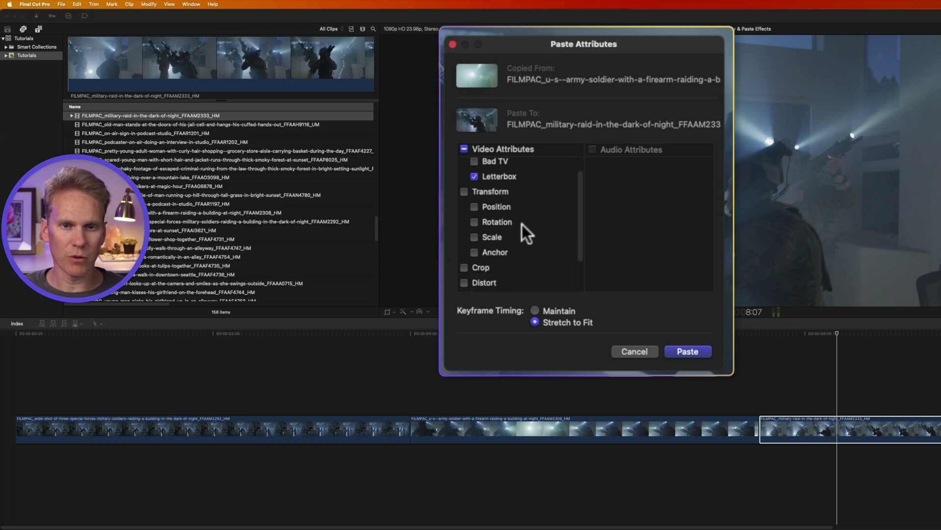
left_click(644, 351)
Scale the soldier clip to 145%, then paste only its Letterbox and Scale onto the raid clip.
left_click(669, 428)
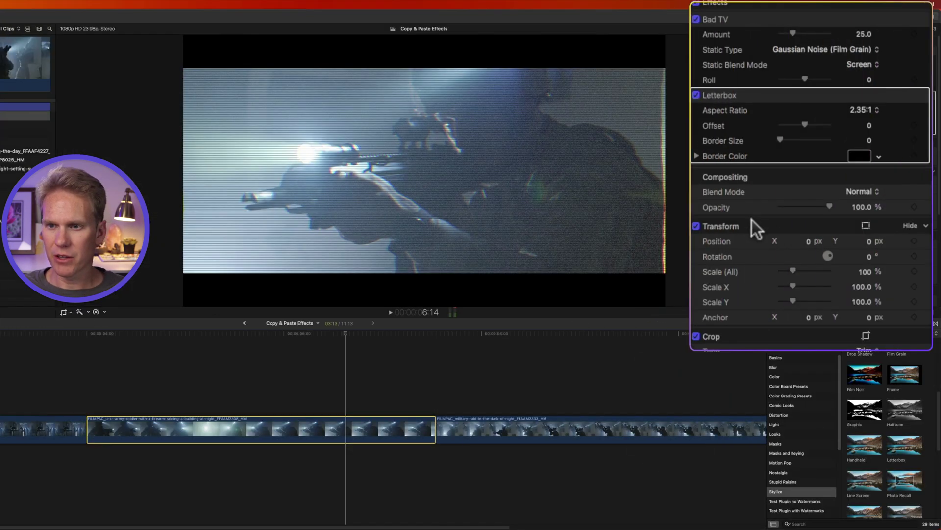
left_click_drag(793, 270, 798, 271)
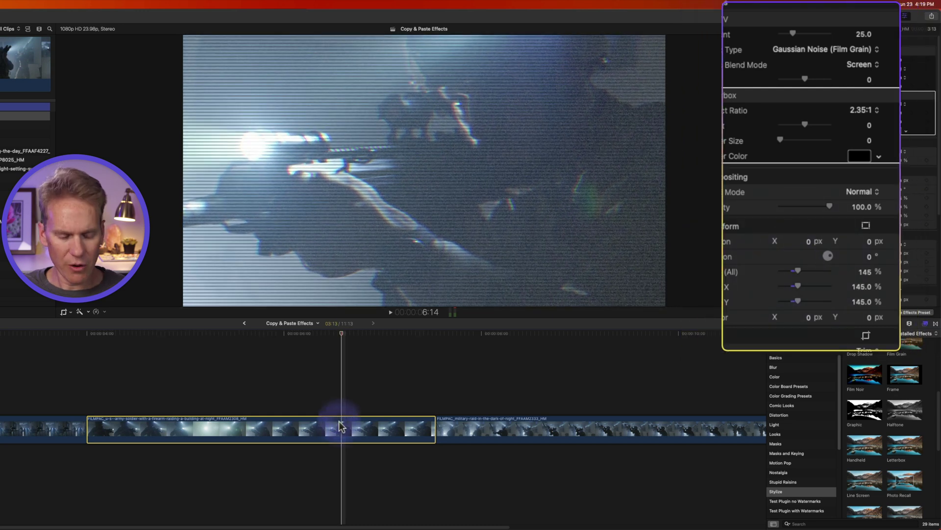
left_click(531, 429)
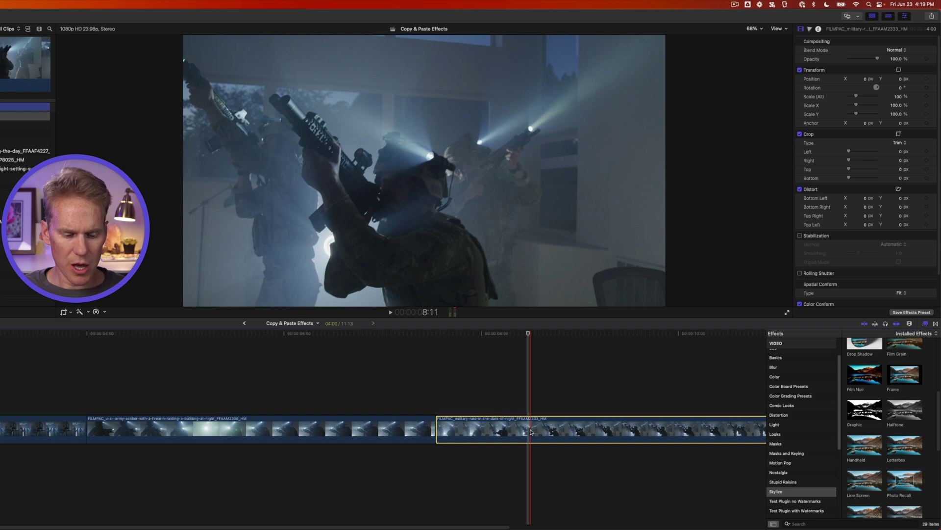
key("shift+super+v")
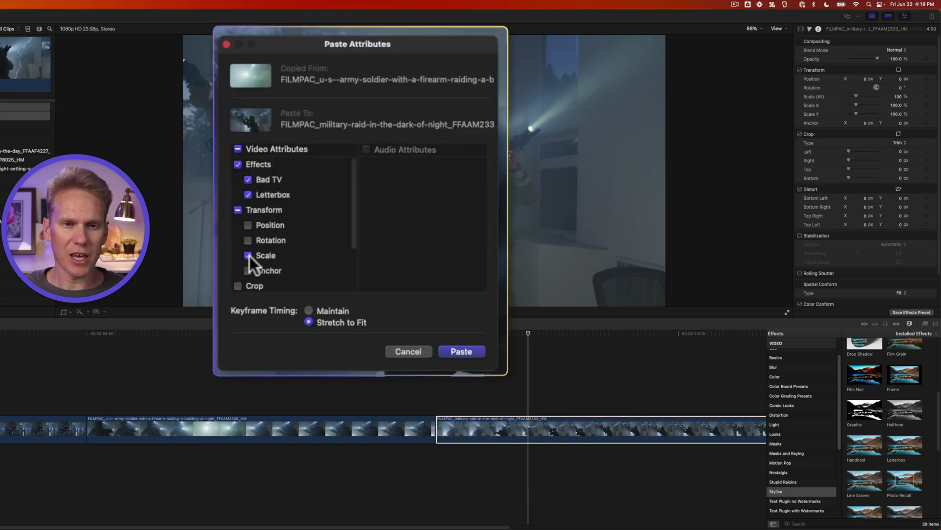
left_click(248, 179)
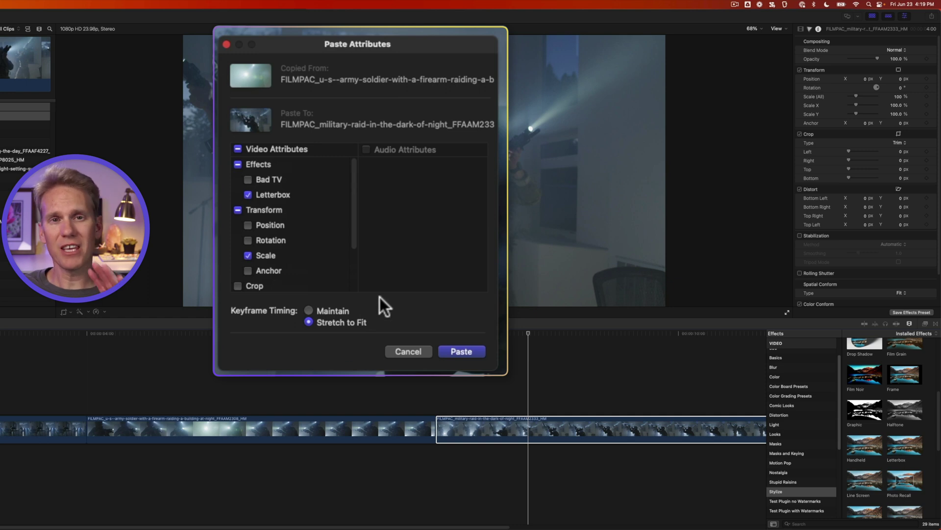
left_click(337, 311)
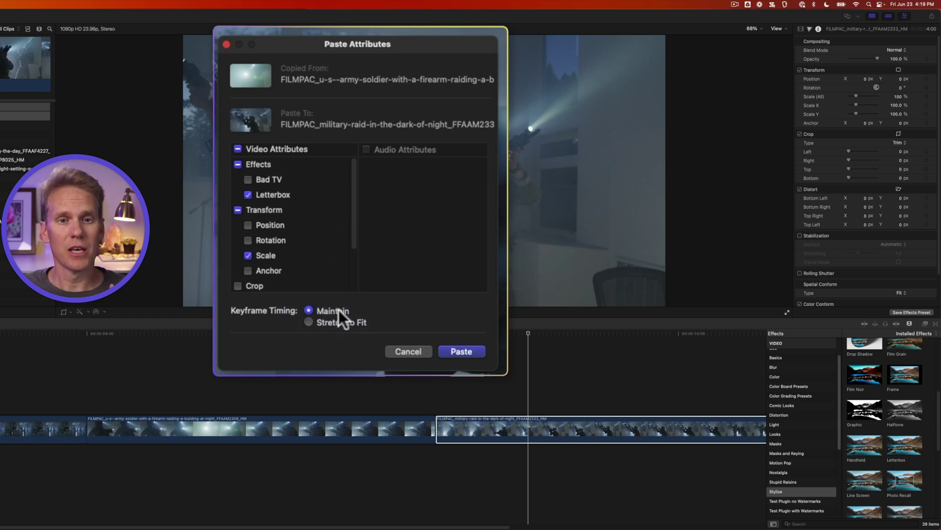
left_click(325, 322)
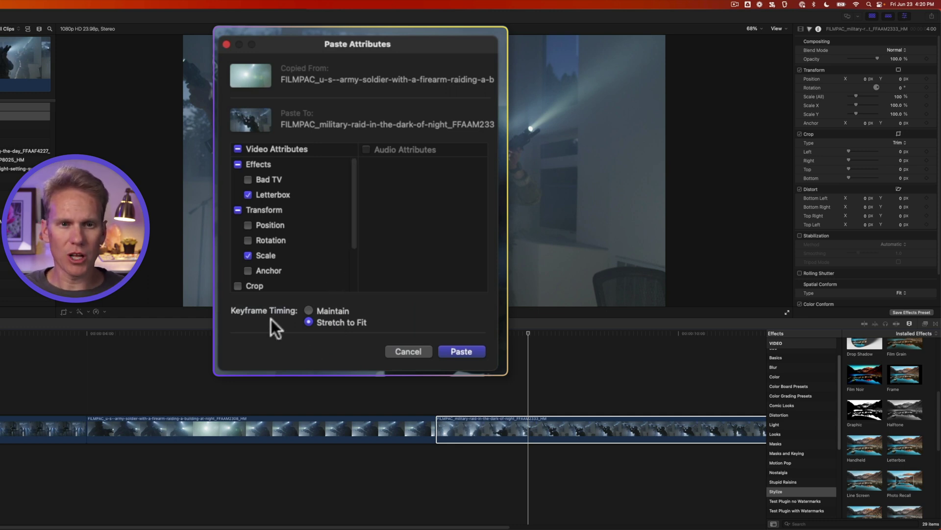
left_click(469, 352)
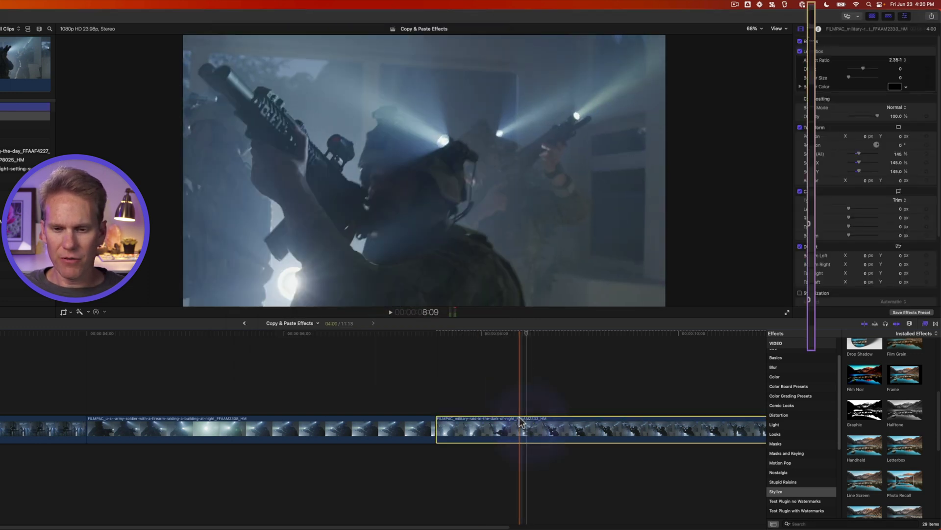
Set the raid clip's Scale (All) to 100 in the Inspector.
left_click(752, 77)
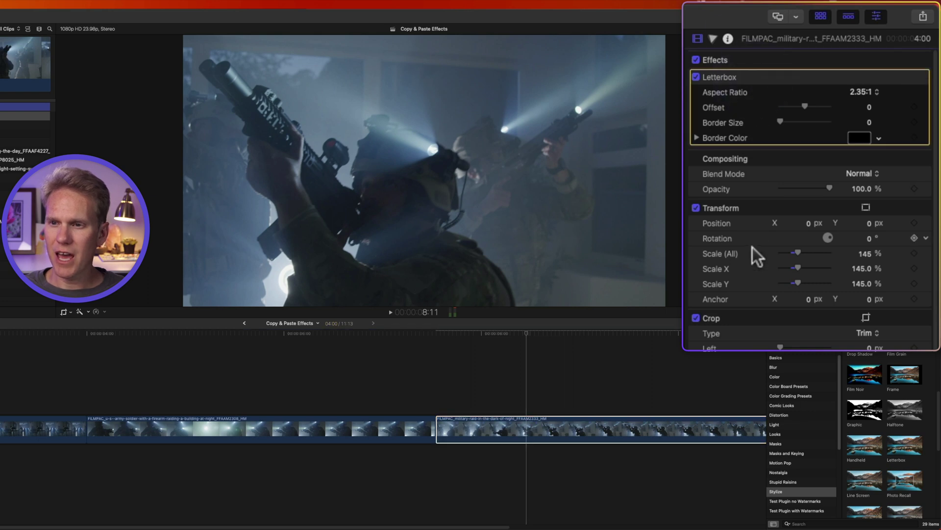
left_click(869, 252)
type("100")
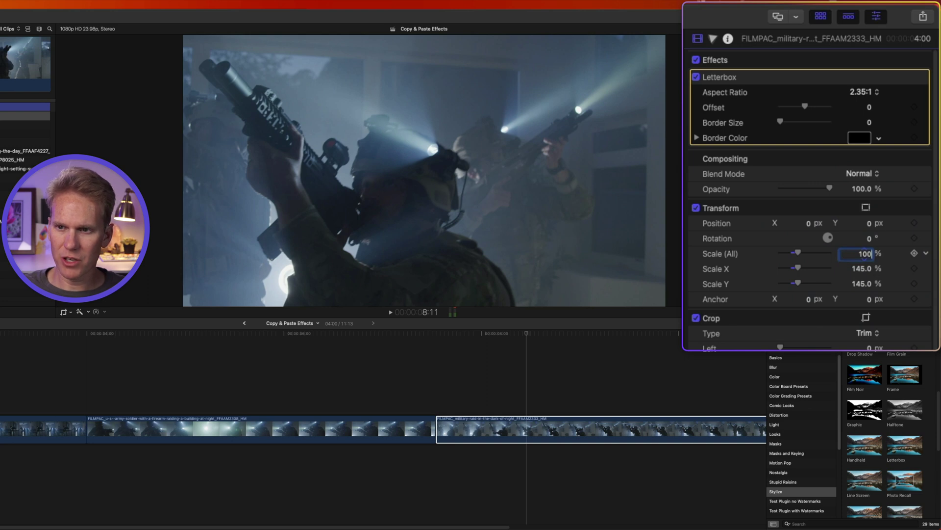
key("Return")
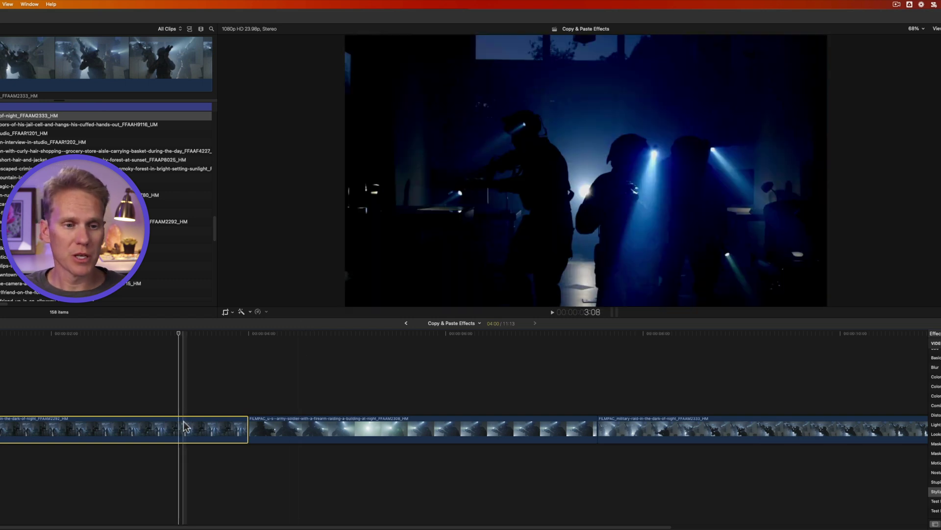
Copy the wide shot and paste its Film Noir, Letterbox and Scale onto both other clips.
key("super+c")
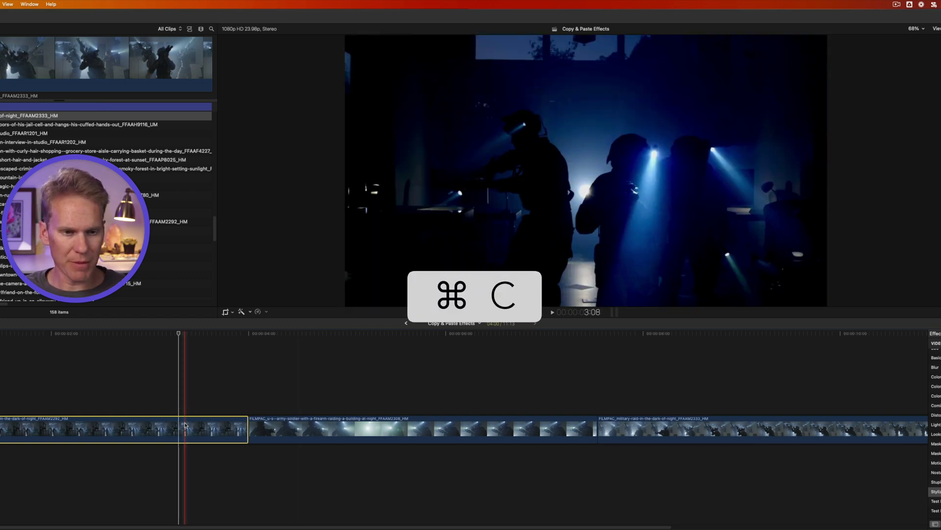
left_click(541, 426)
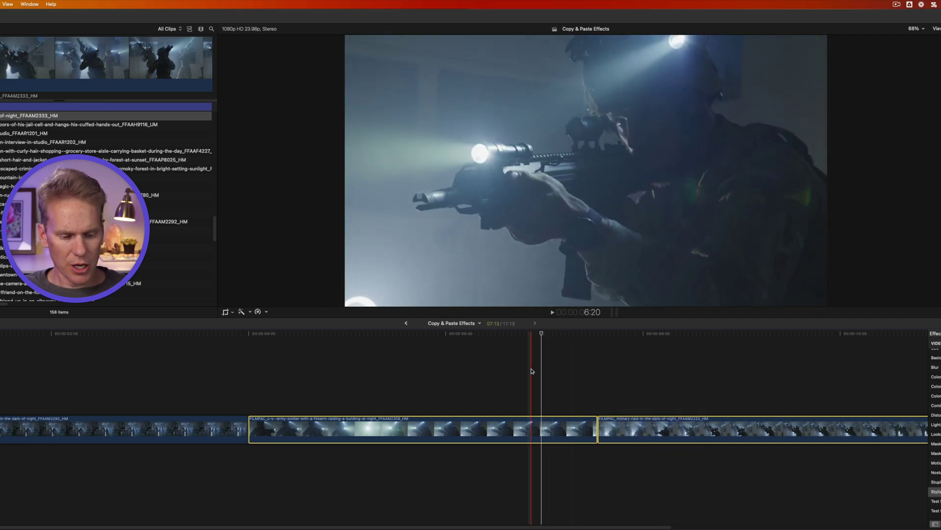
key("shift+super+v")
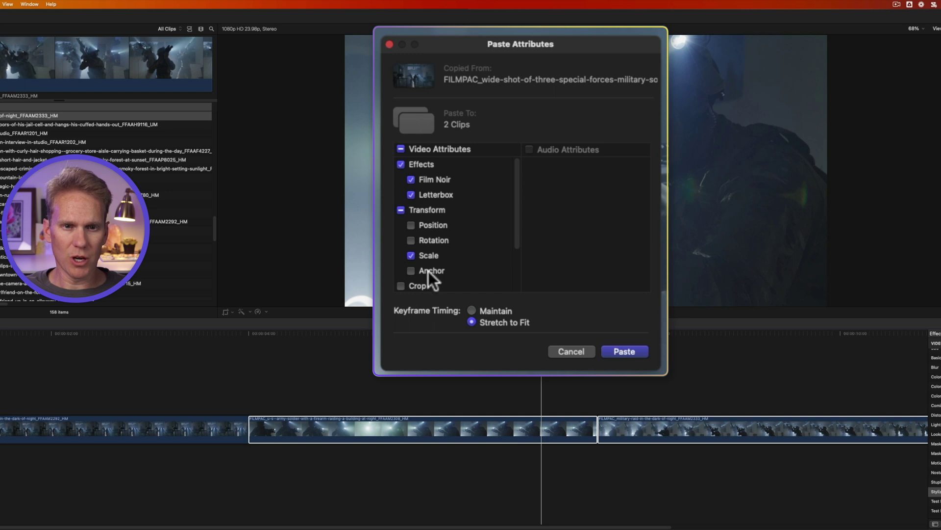
left_click(622, 351)
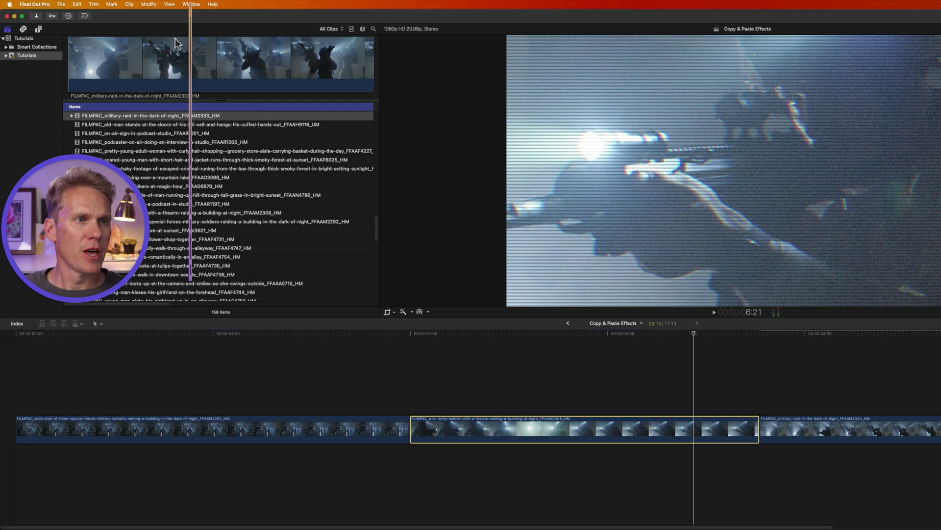
Use Remove Attributes to strip Bad TV and Scale from the middle clip, keeping Letterbox.
left_click(77, 4)
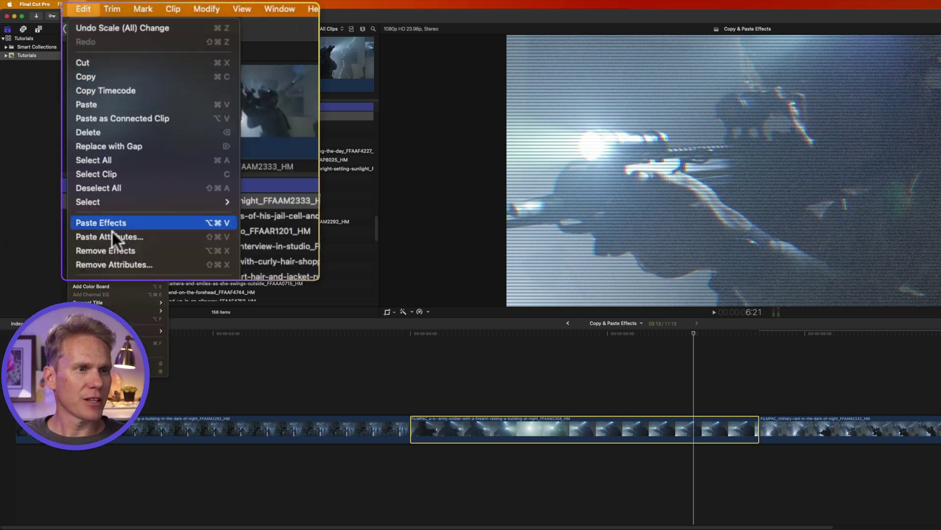
key("shift+super+x")
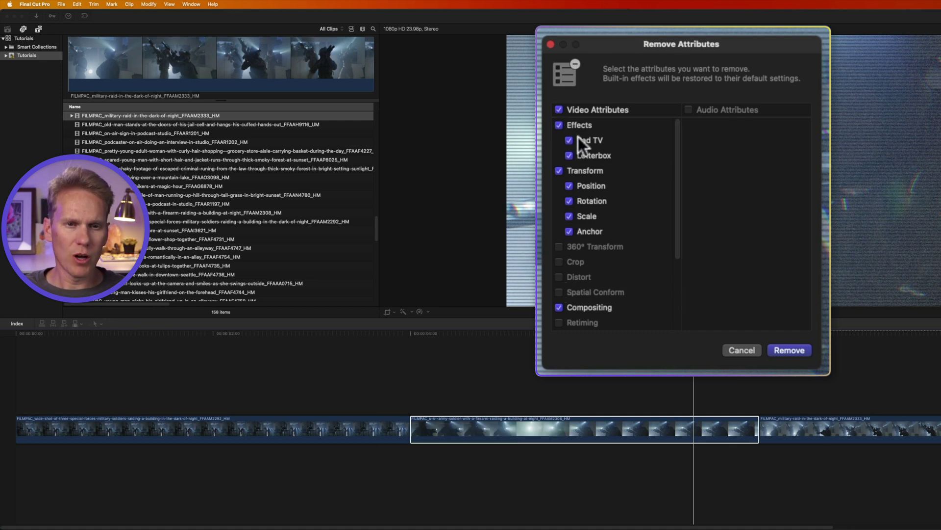
left_click(569, 155)
left_click(569, 155)
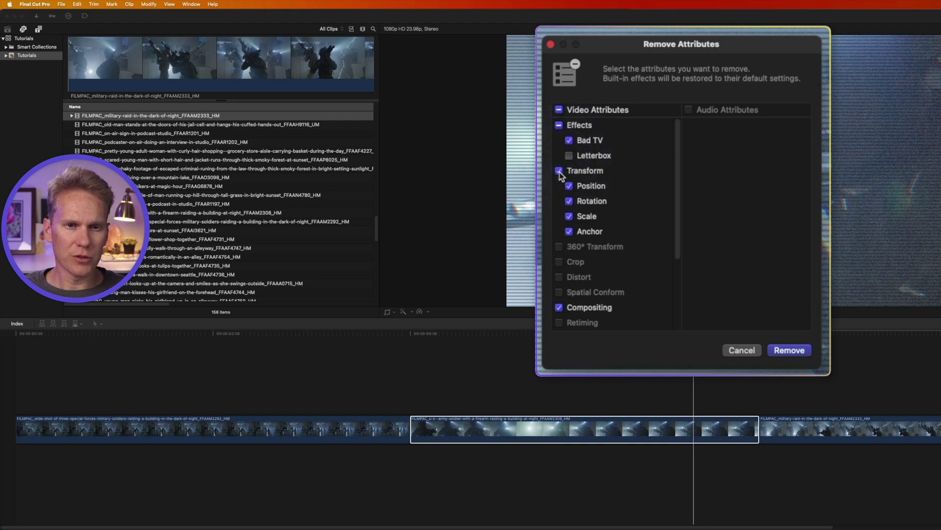
left_click(558, 171)
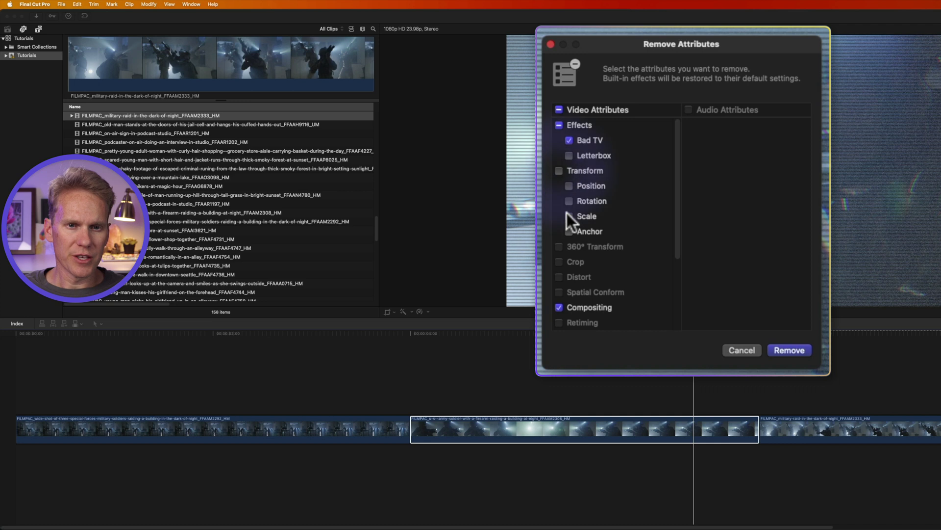
left_click(569, 216)
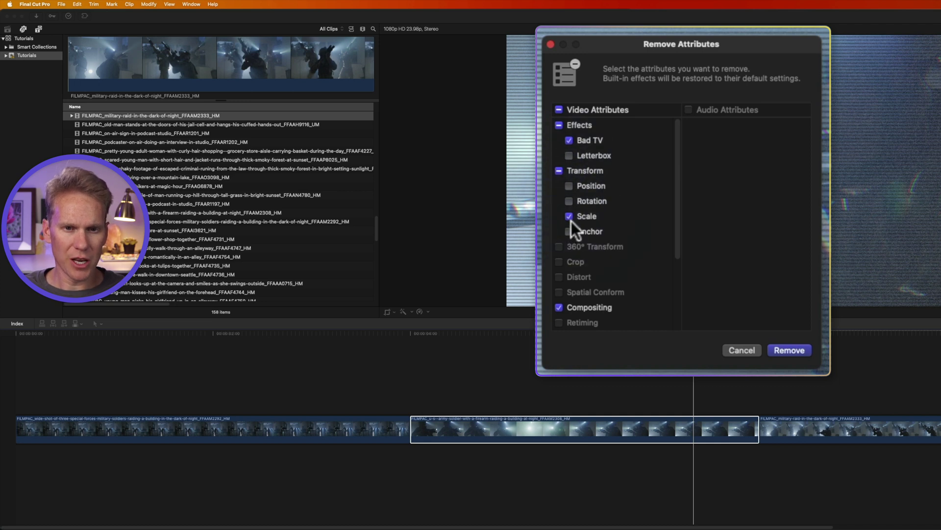
left_click(790, 350)
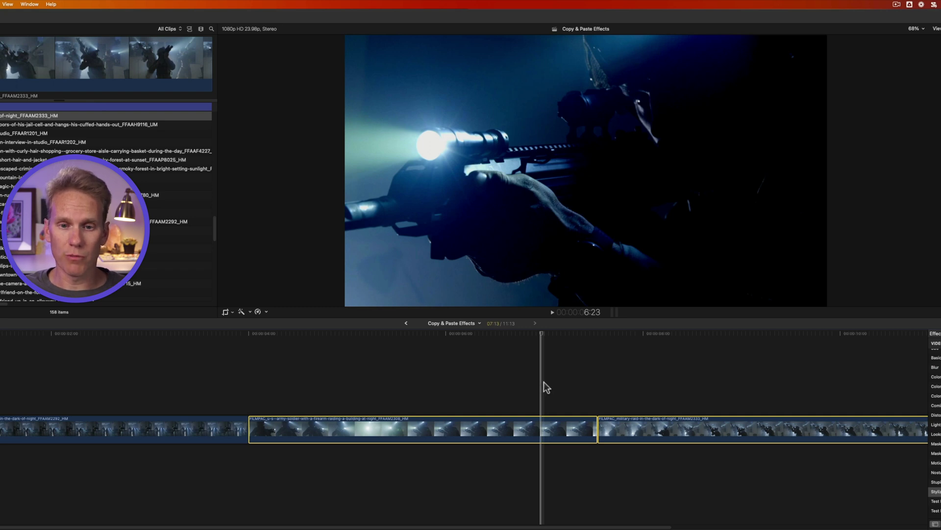
Remove only Scale from the middle and third clips, keeping their Film Noir and Letterbox effects.
left_click(561, 375)
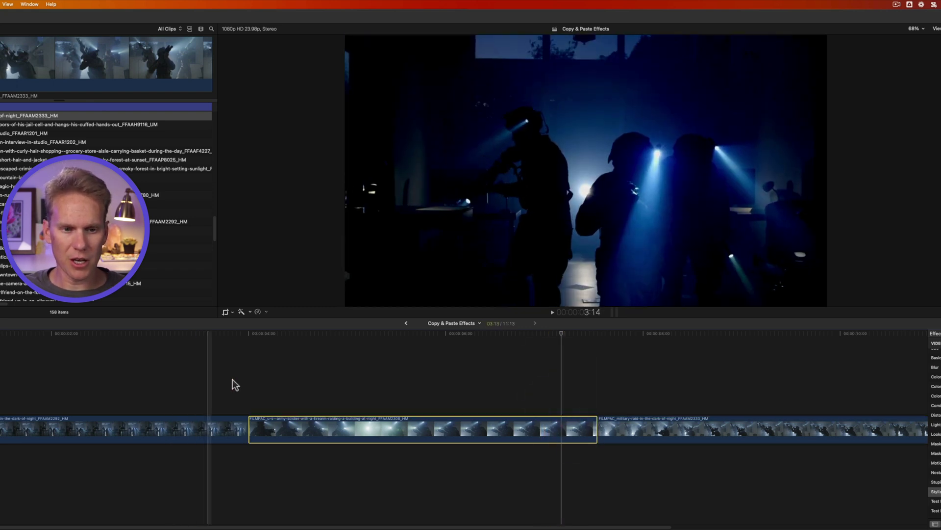
left_click_drag(537, 376, 640, 422)
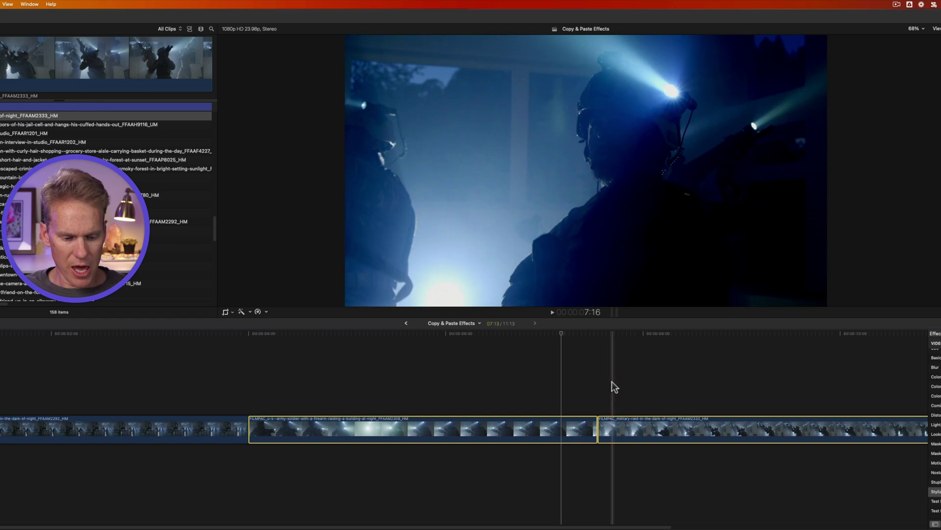
key("shift+super+x")
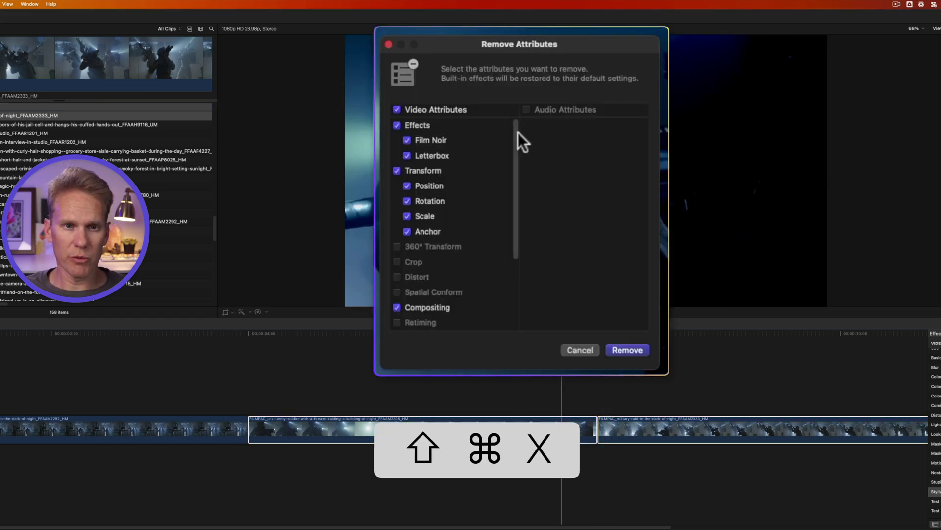
left_click(397, 170)
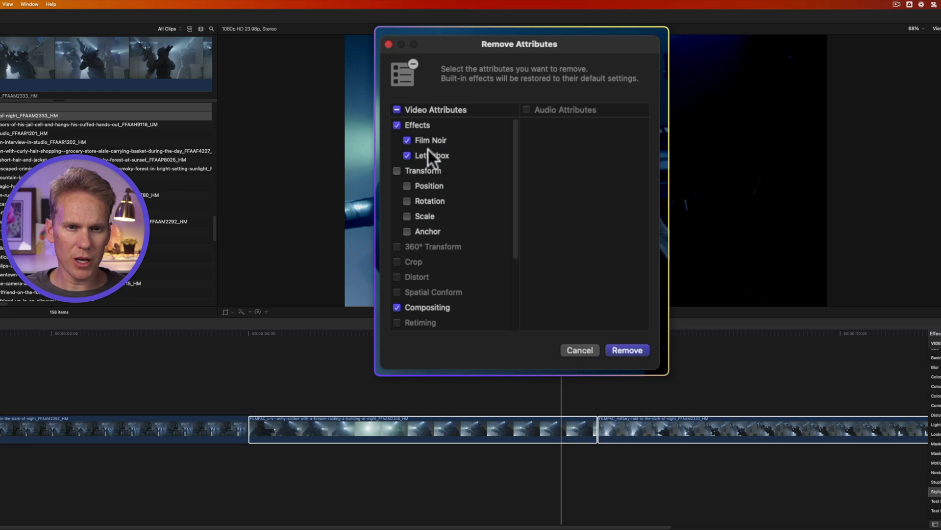
left_click(407, 215)
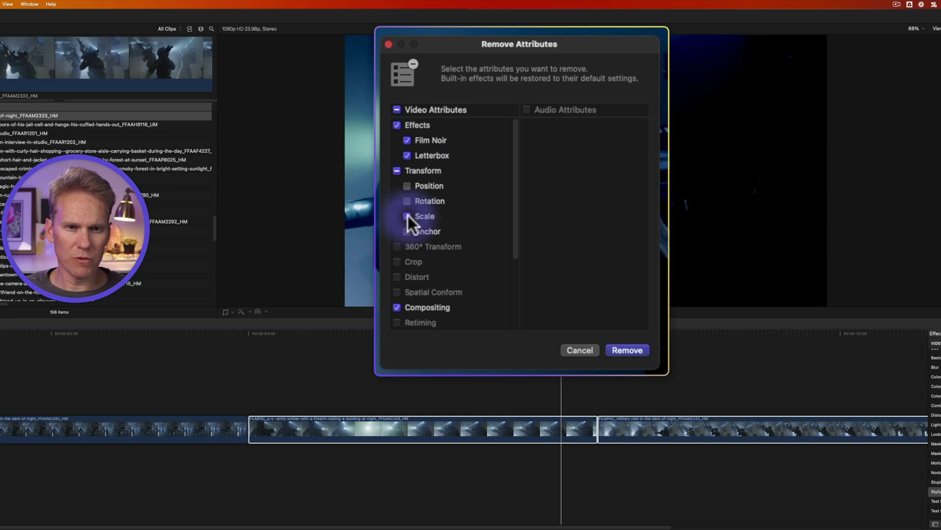
left_click(407, 155)
left_click(407, 140)
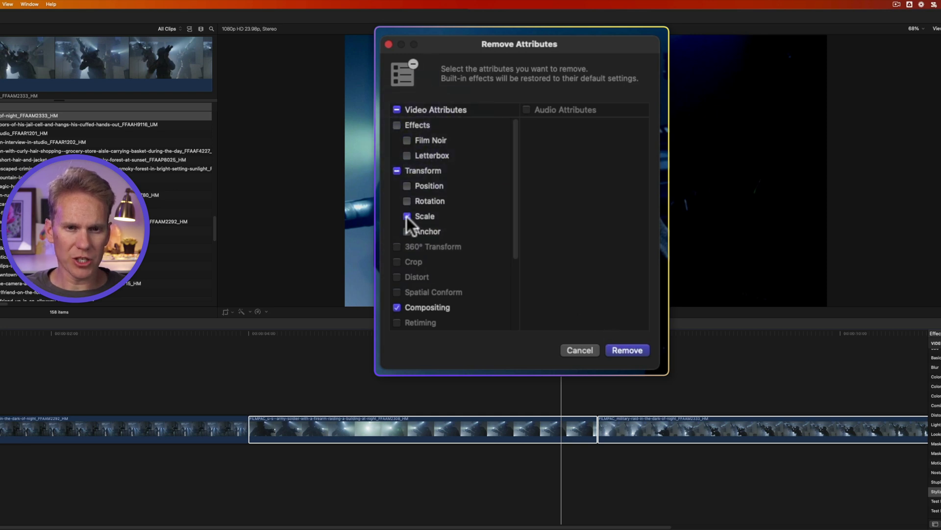
left_click(627, 350)
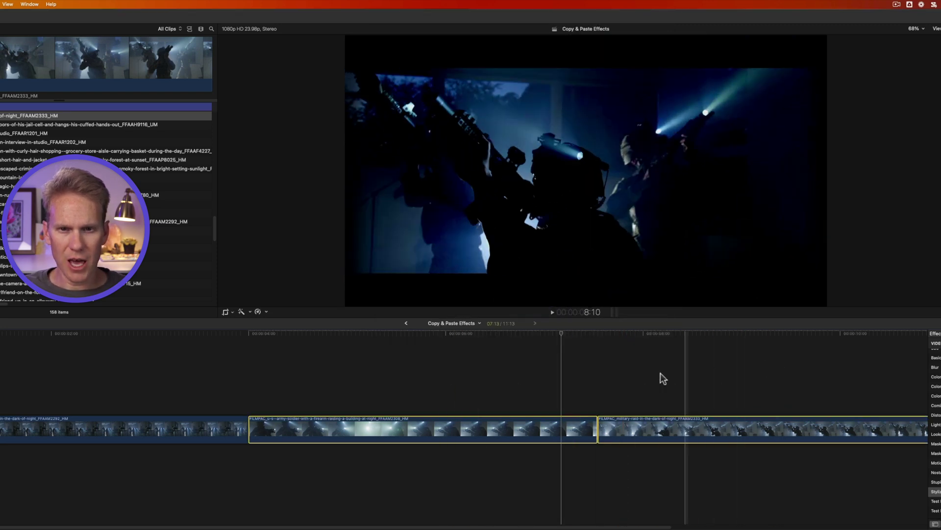
left_click(491, 375)
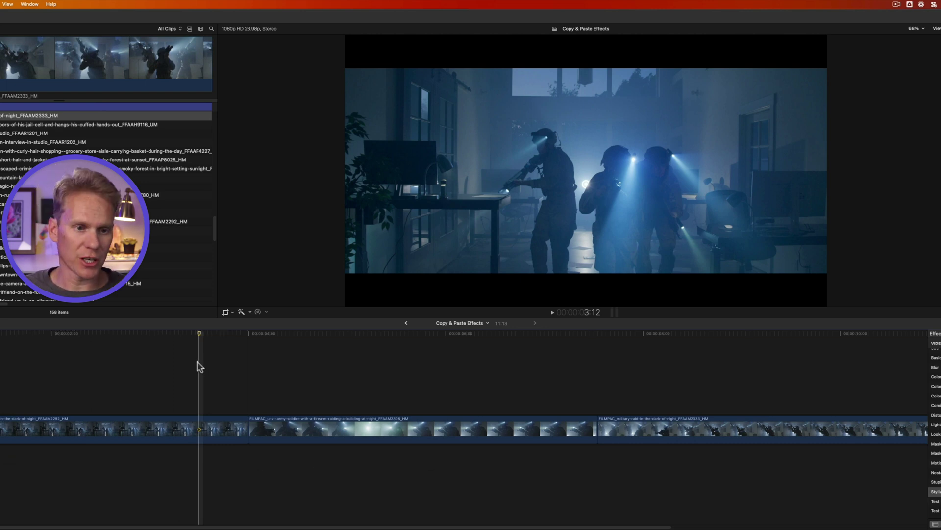
Start an effects preset from the first clip, named Cool Cinema in the Stupid Raisins category.
left_click(199, 423)
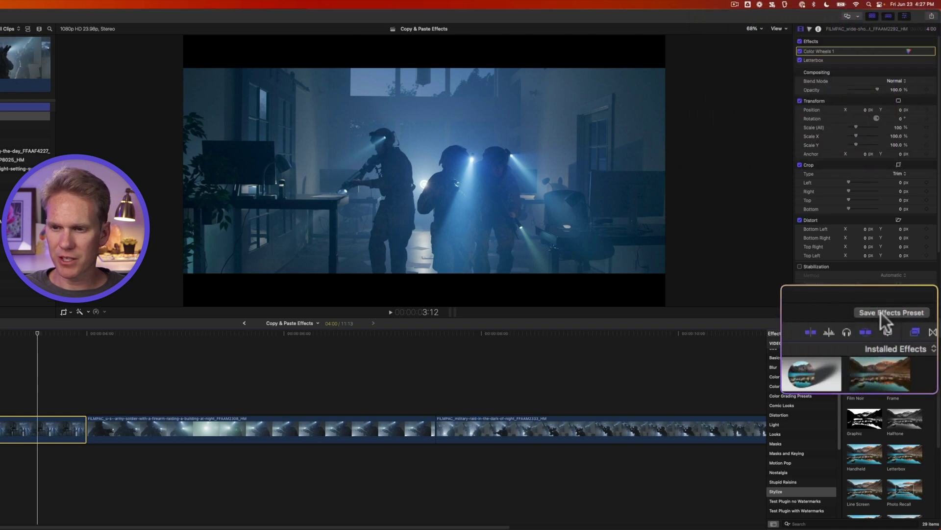
left_click(907, 314)
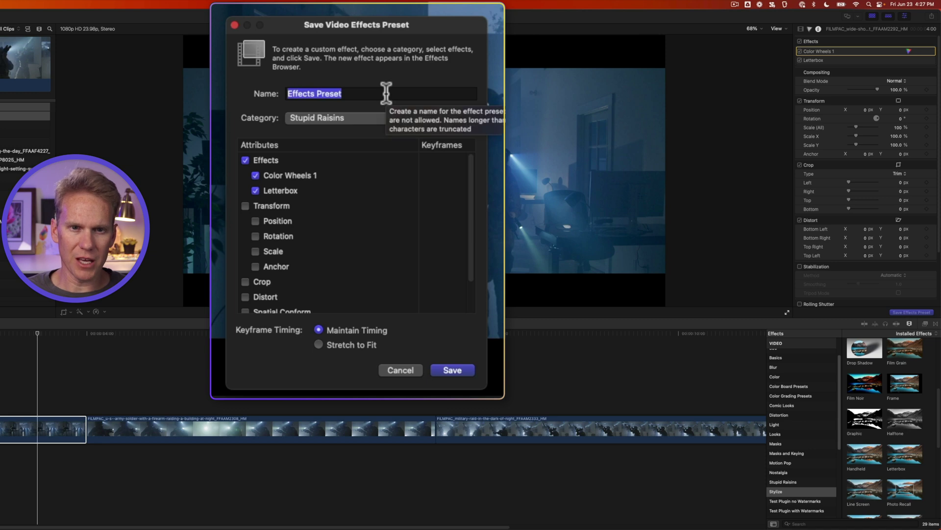
type("Cool Cinema")
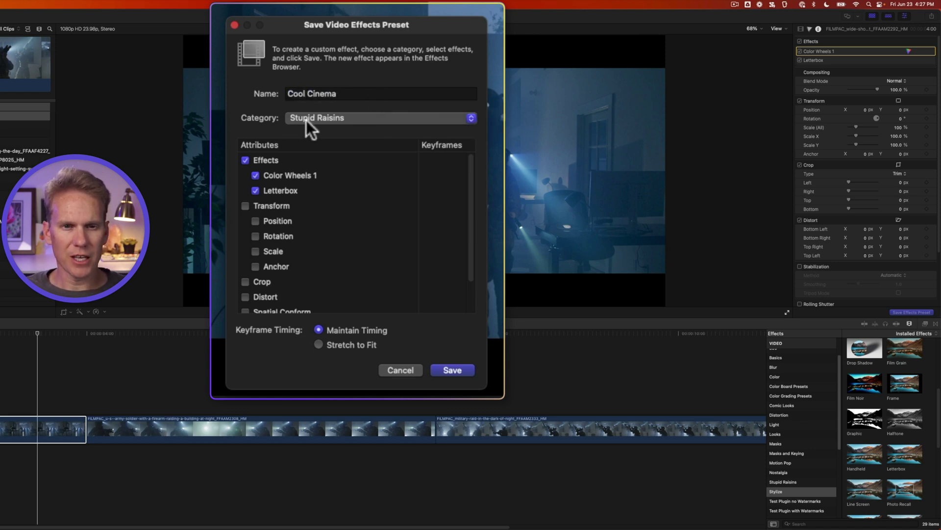
left_click(307, 119)
left_click(314, 122)
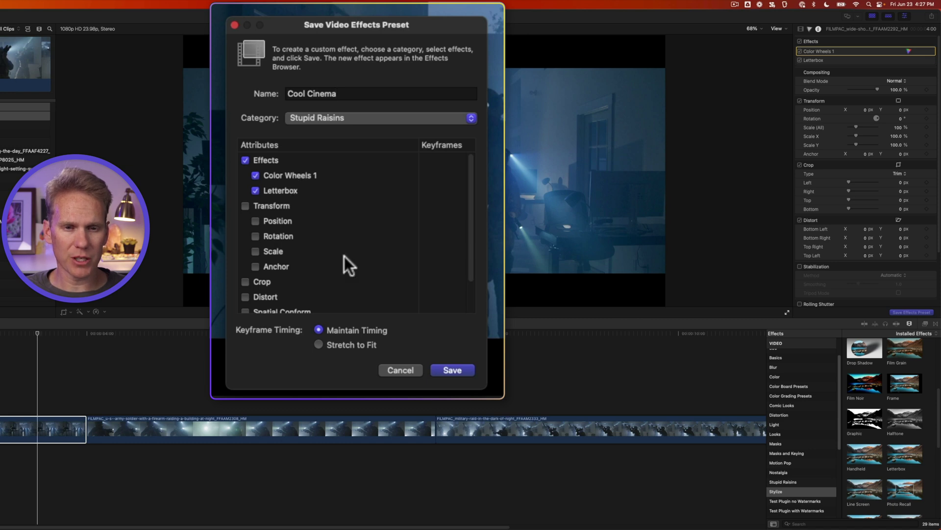
Save the Cool Cinema preset, apply it to the middle clip, and inspect its Color Wheels 1.
left_click(457, 369)
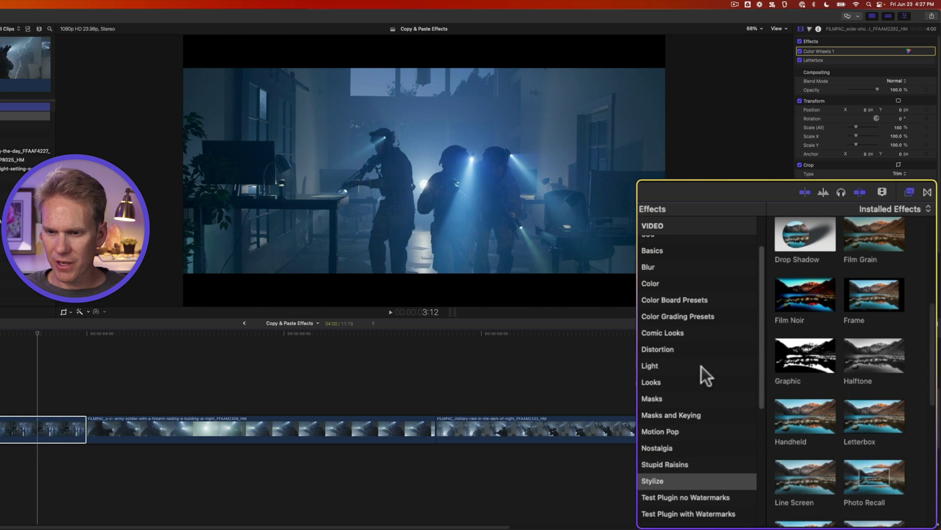
scroll(701, 367, "down", 5)
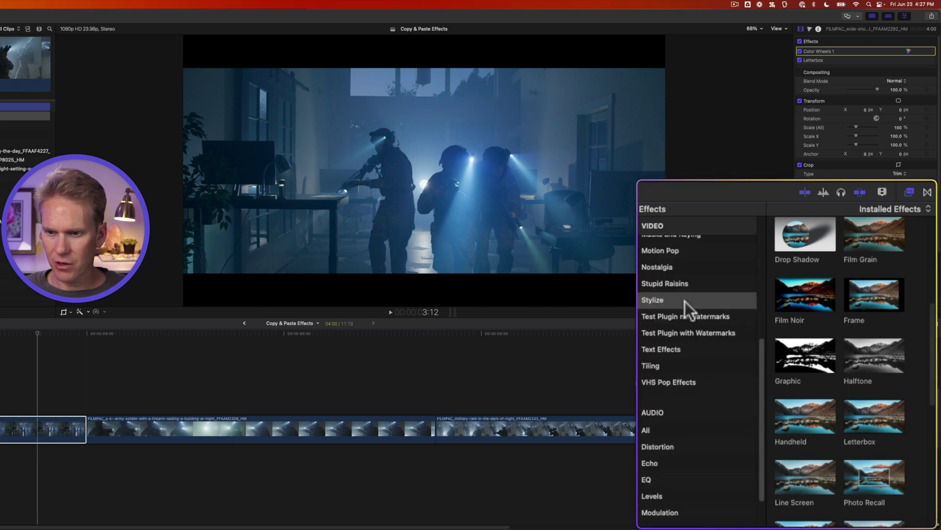
left_click(681, 285)
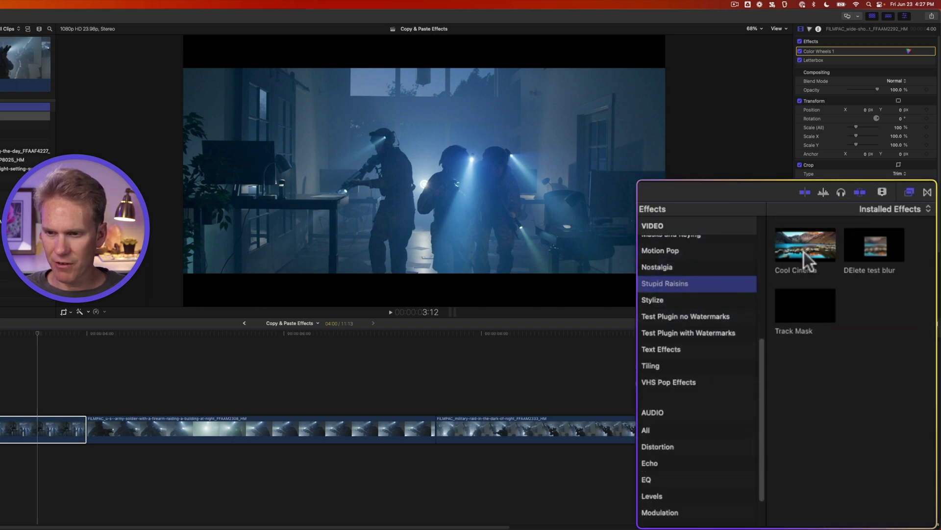
left_click_drag(797, 251, 305, 441)
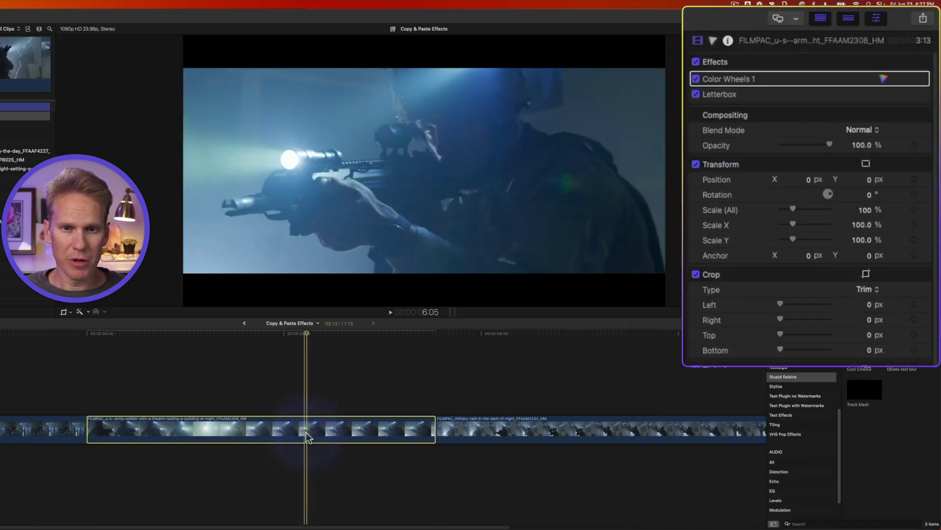
left_click(359, 390)
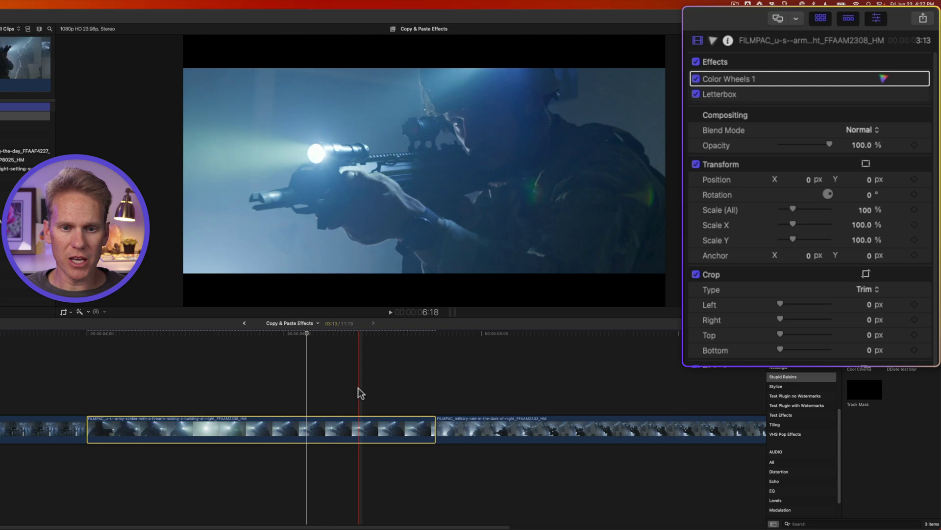
left_click(361, 423)
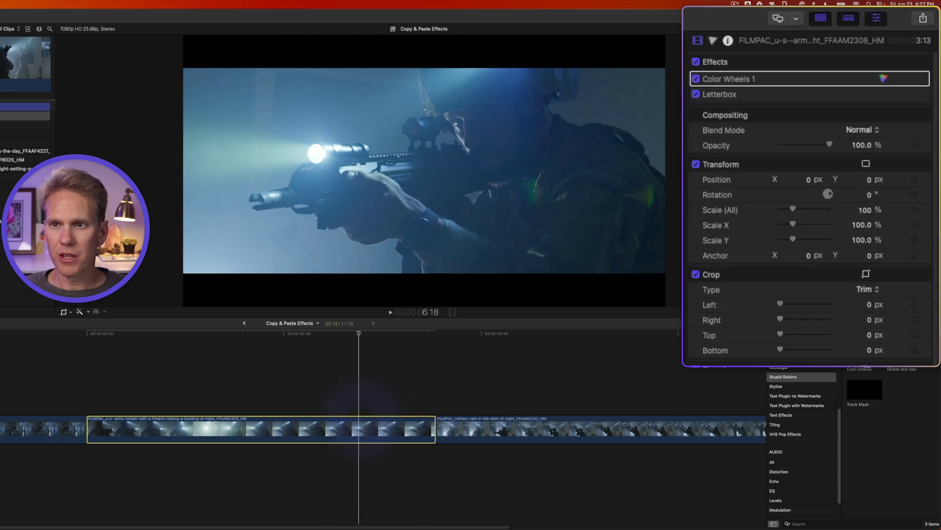
left_click(882, 80)
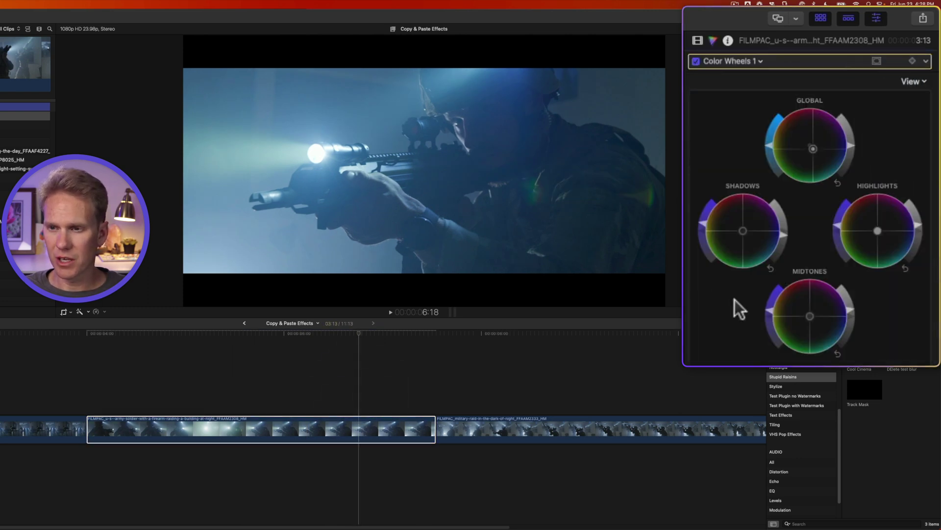
Apply Cool Cinema to the raid clip and play it back to review the look.
left_click(540, 431)
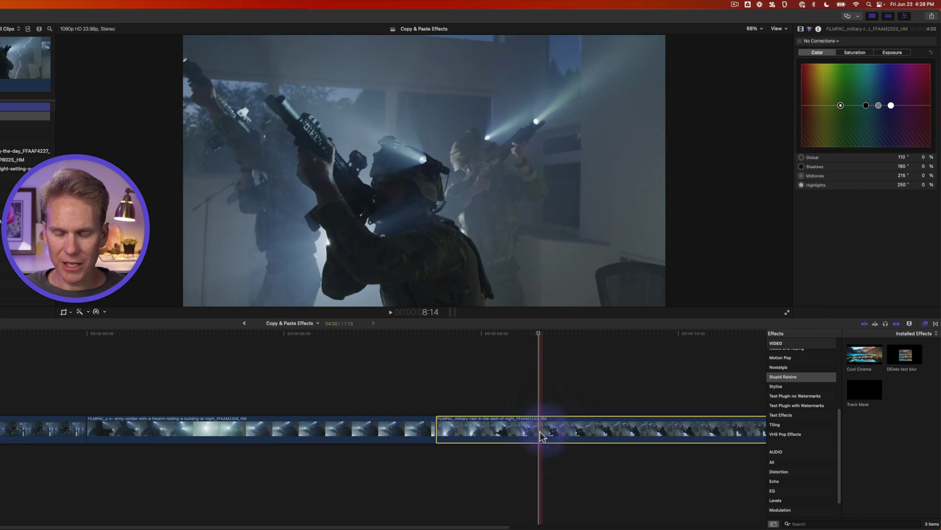
double_click(867, 358)
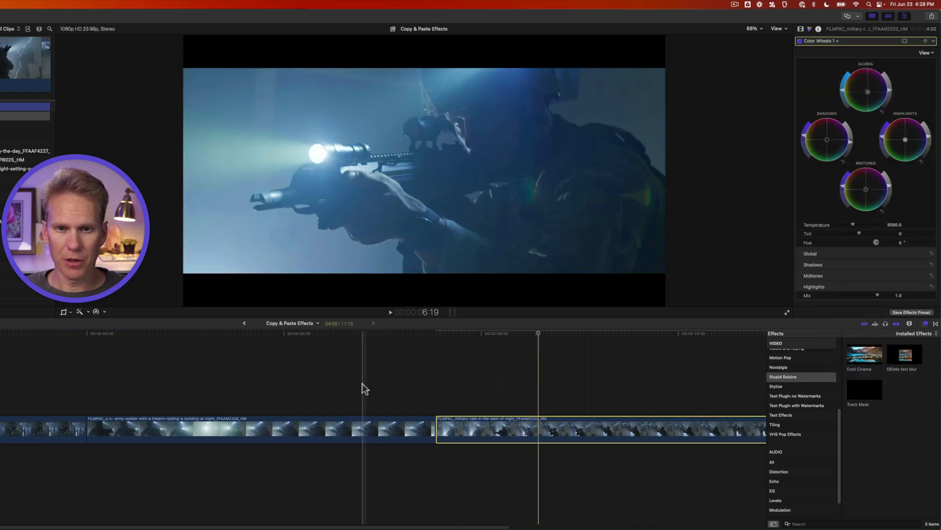
key("space")
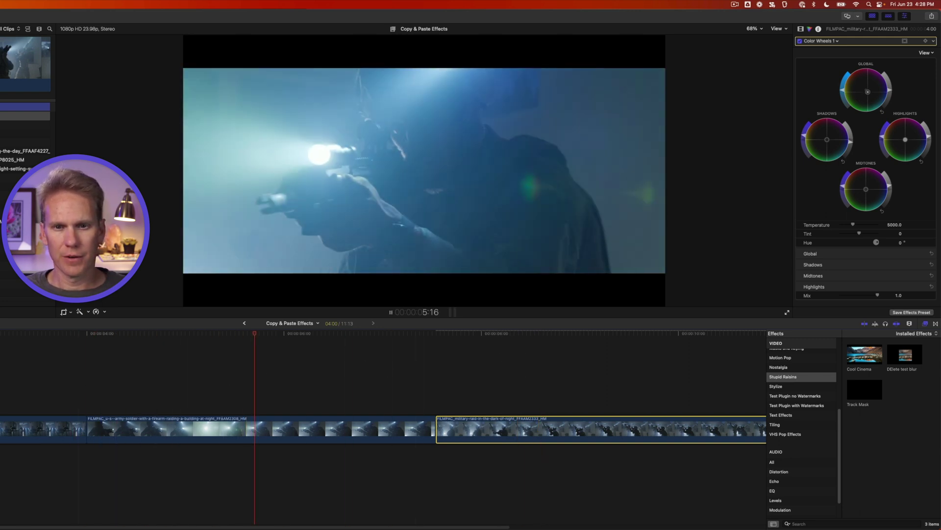
left_click(431, 385)
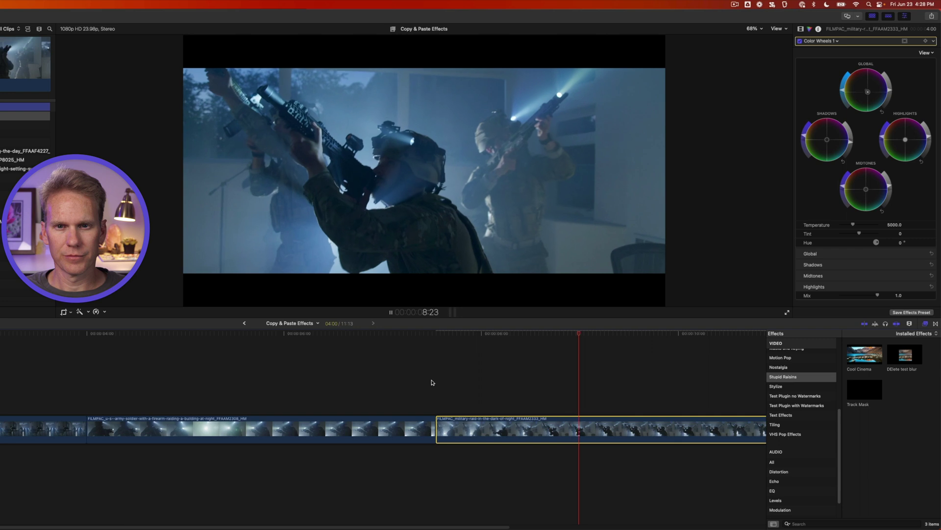
key("space")
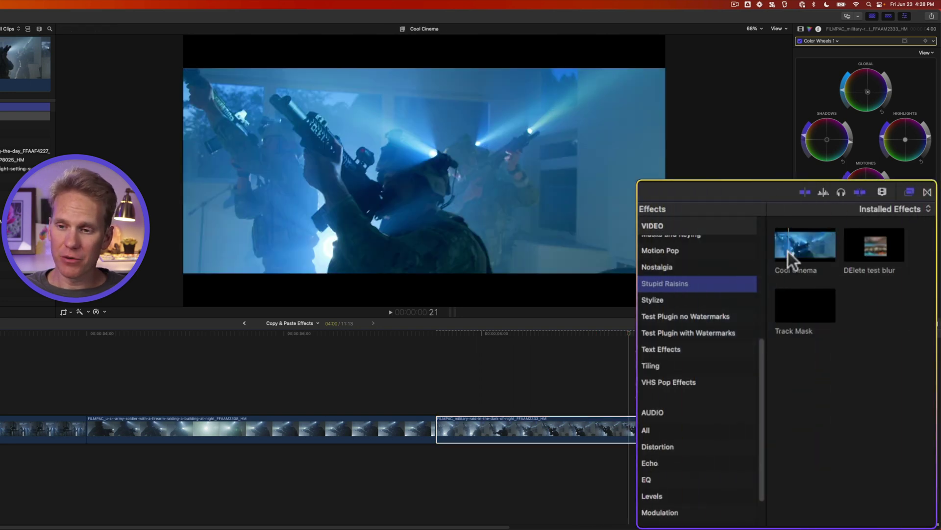
Reveal the Cool Cinema preset file in Finder and rename it Cool Blue.
left_click(815, 255)
right_click(812, 251)
left_click(844, 273)
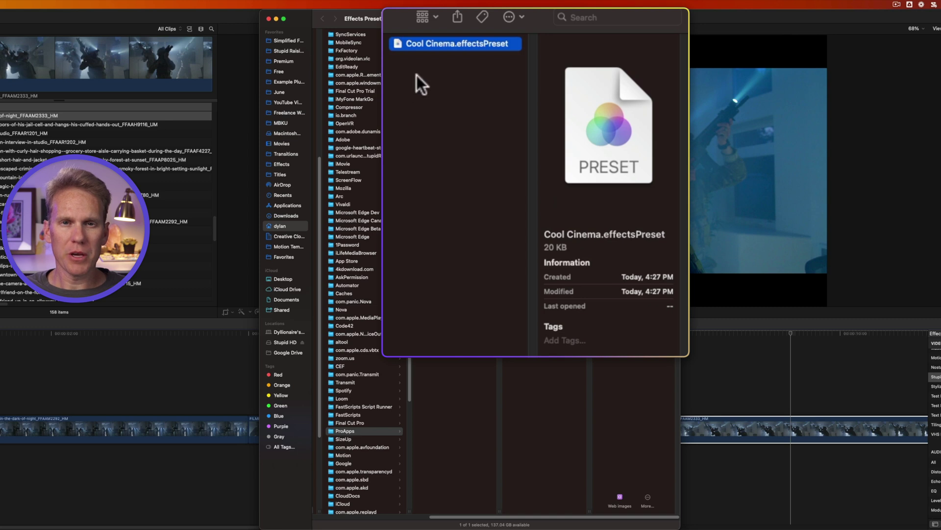
key("Return")
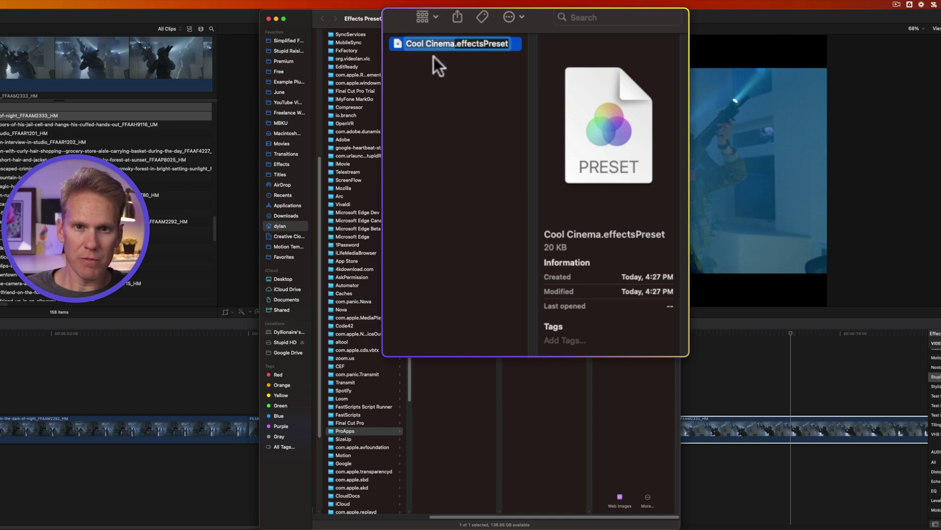
type("Cool Blue")
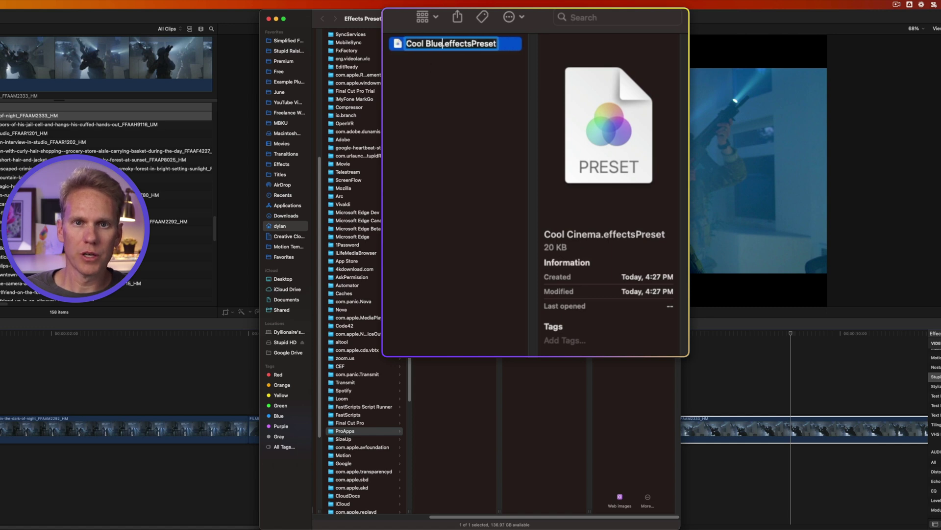
key("Return")
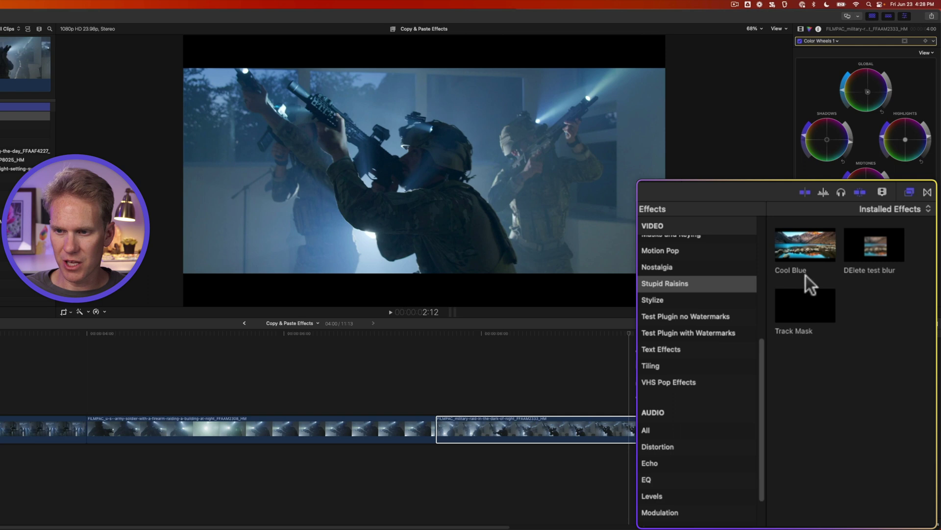
Reveal the Cool Blue preset file in Finder and delete it.
right_click(799, 251)
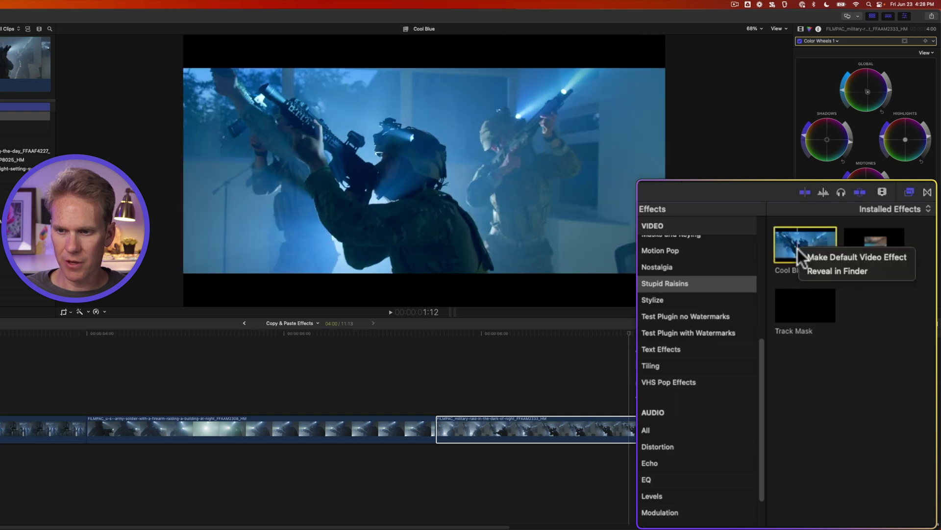
left_click(814, 271)
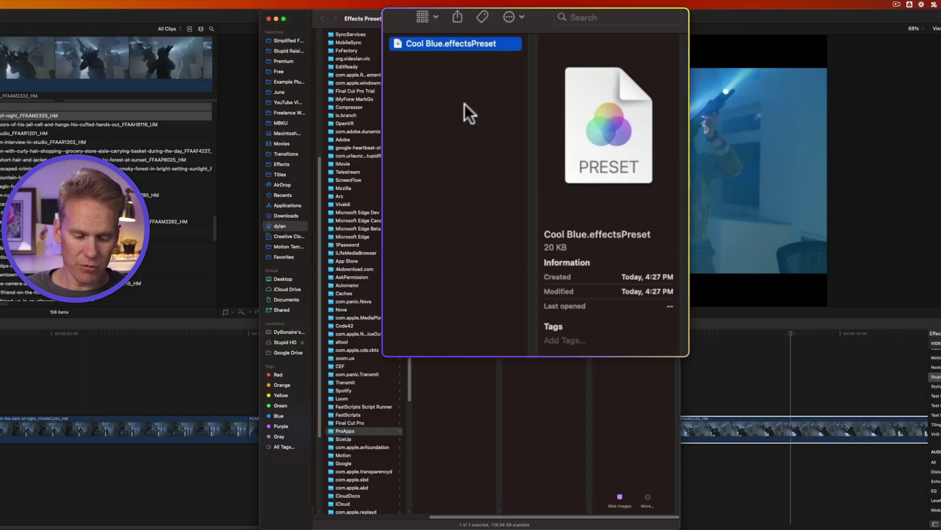
key("super+BackSpace")
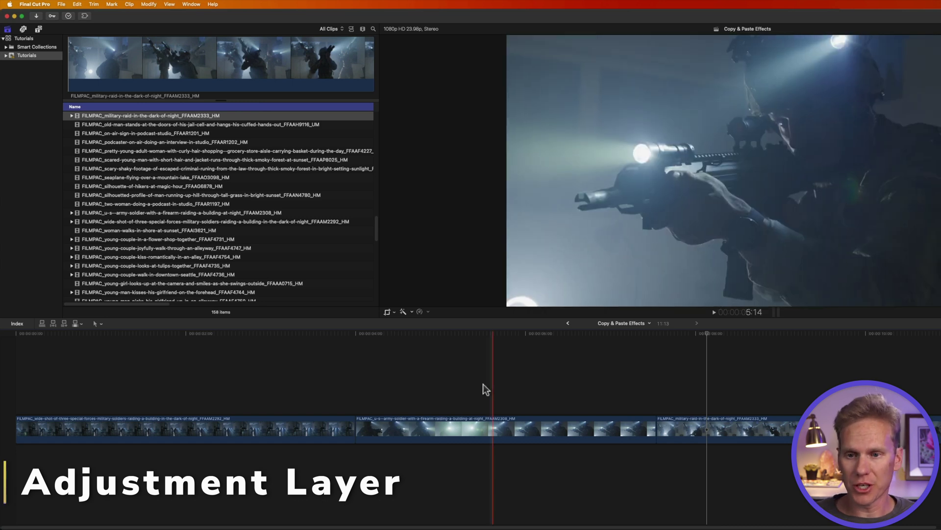
Place a Layer Pop Adjustment Layer above the three clips and extend it to the timeline's end.
scroll(221, 205, "up", 10)
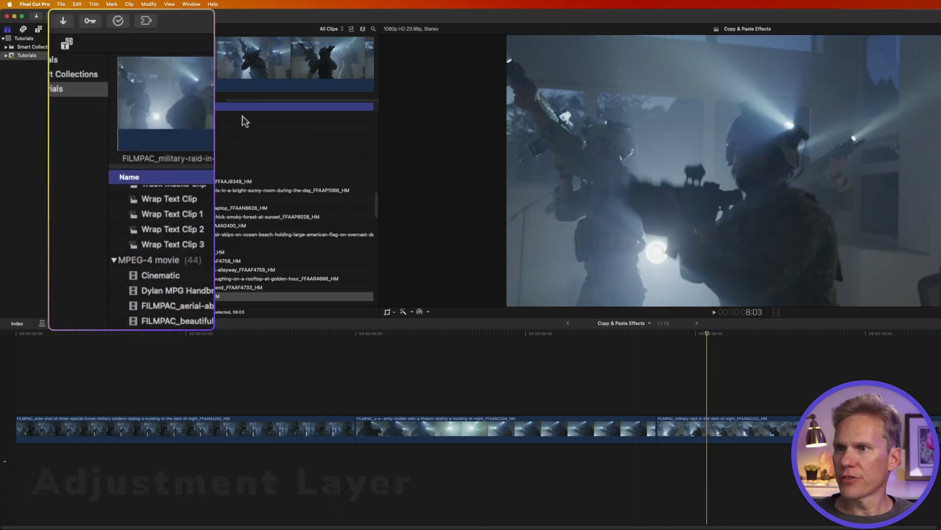
left_click(66, 46)
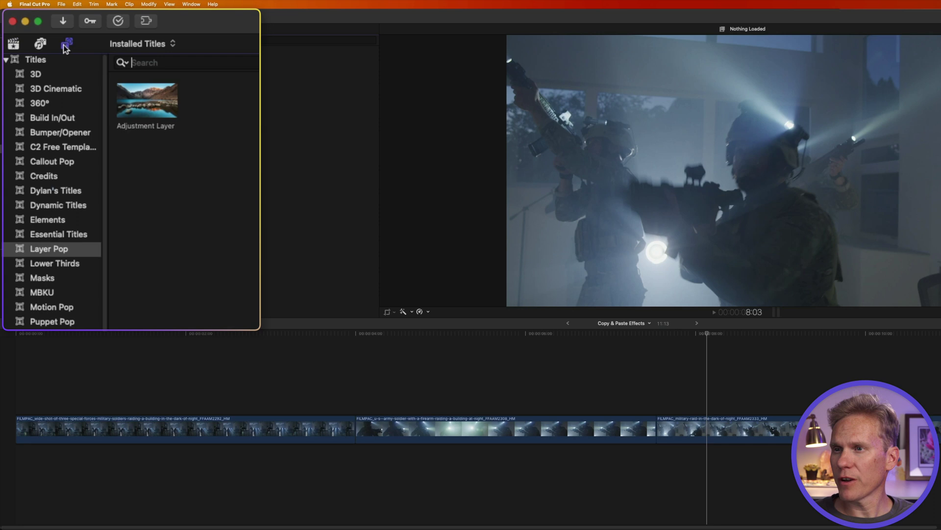
left_click(89, 248)
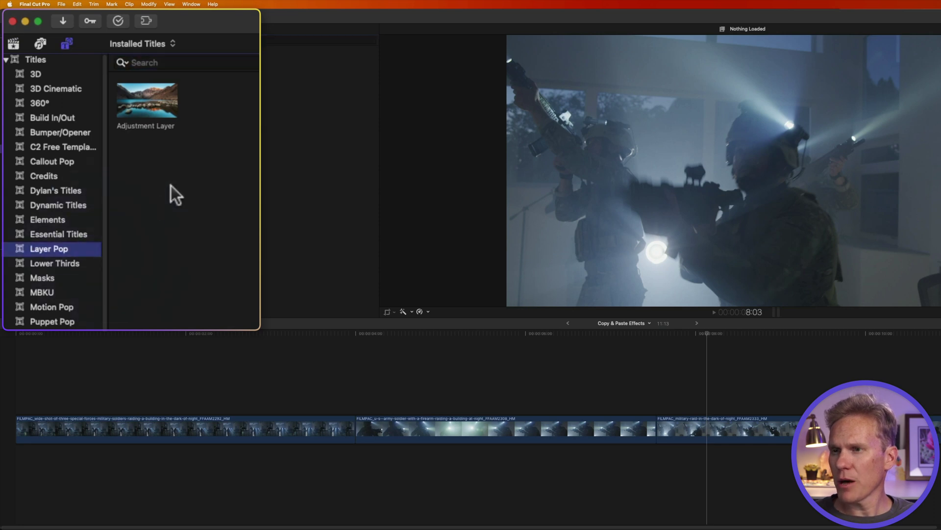
left_click_drag(151, 99, 19, 389)
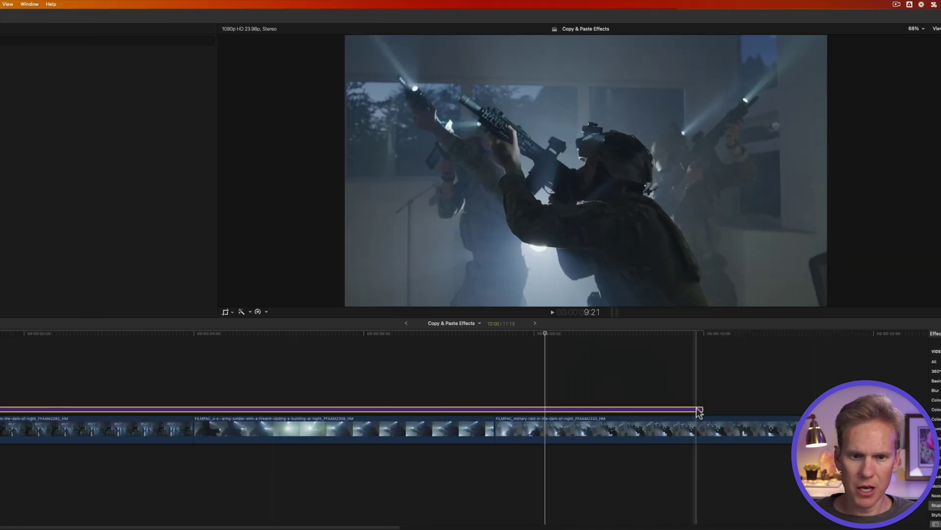
left_click_drag(699, 413, 804, 400)
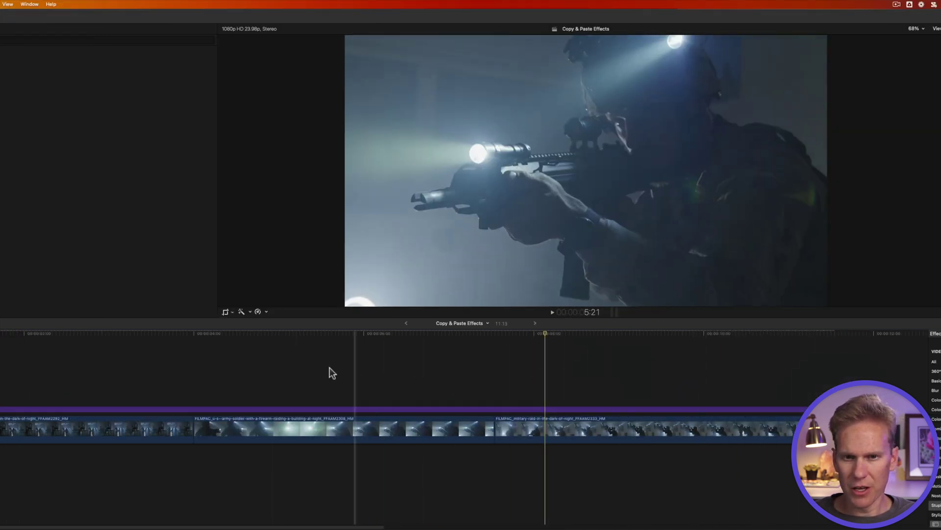
Drag the Cool Cinema effect from the Effects browser onto the selected adjustment layer.
left_click(426, 408)
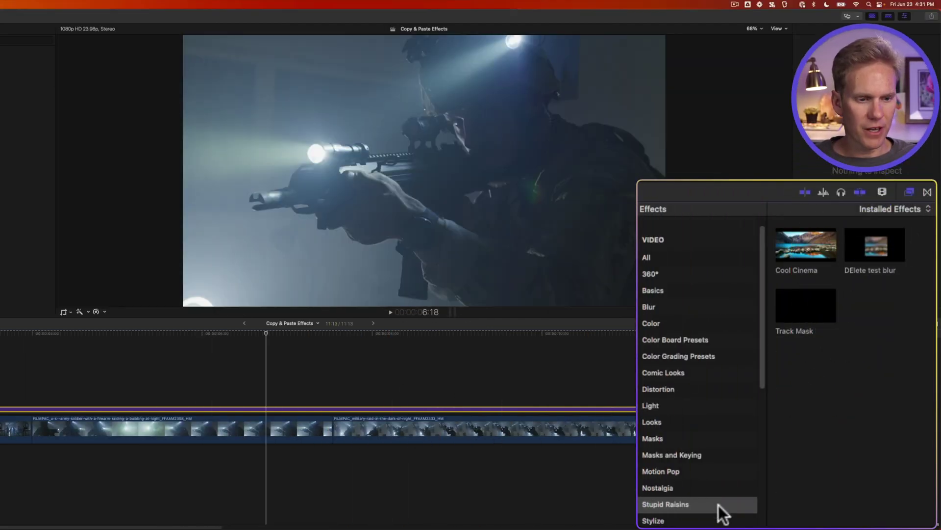
left_click_drag(804, 247, 276, 408)
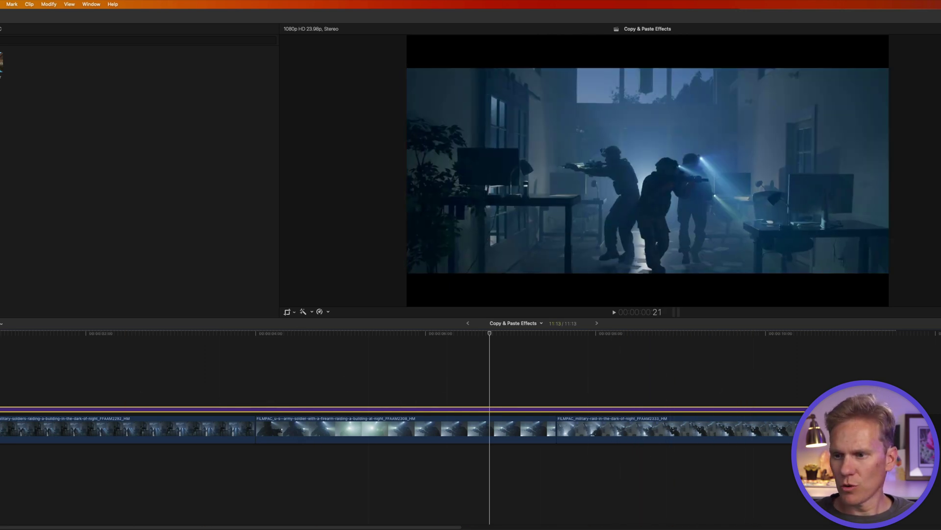
Trim the adjustment layer's start, play it back, then slide it over the first two clips.
left_click_drag(4, 407, 423, 398)
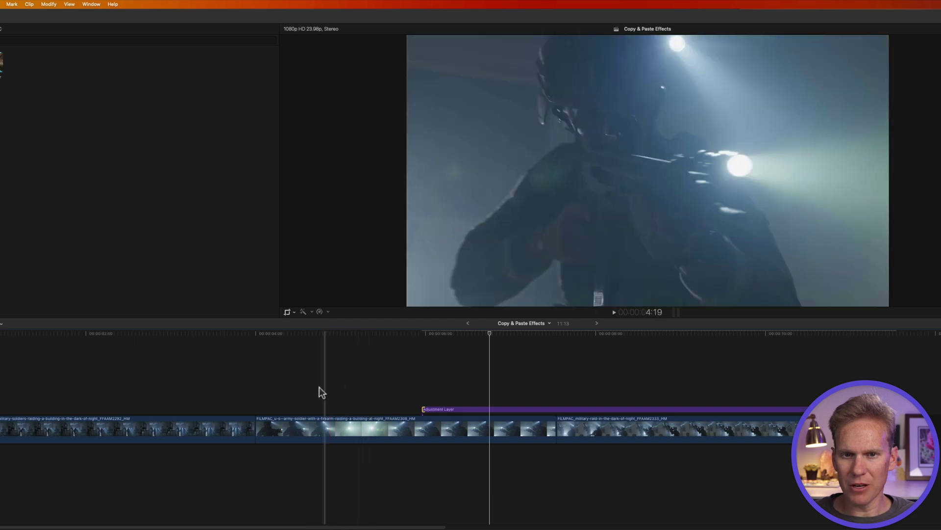
key("space")
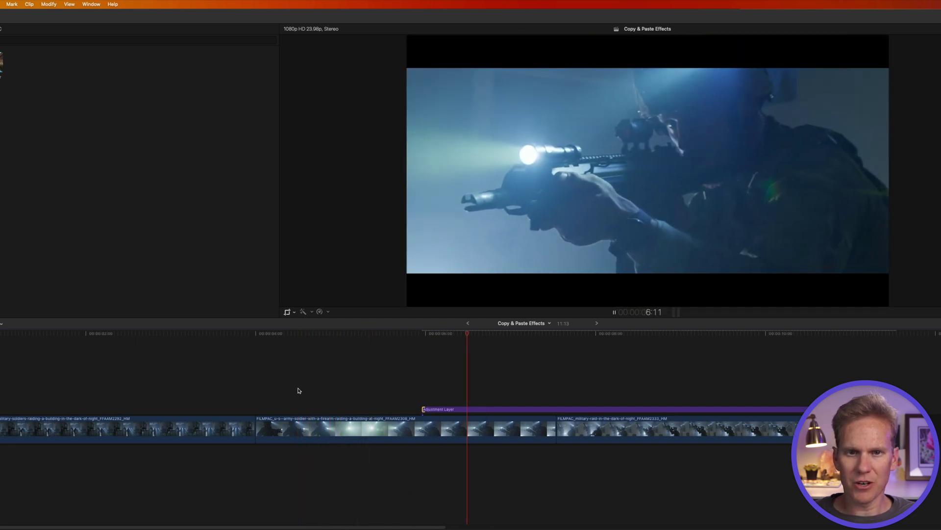
left_click_drag(607, 405, 257, 406)
left_click(227, 408)
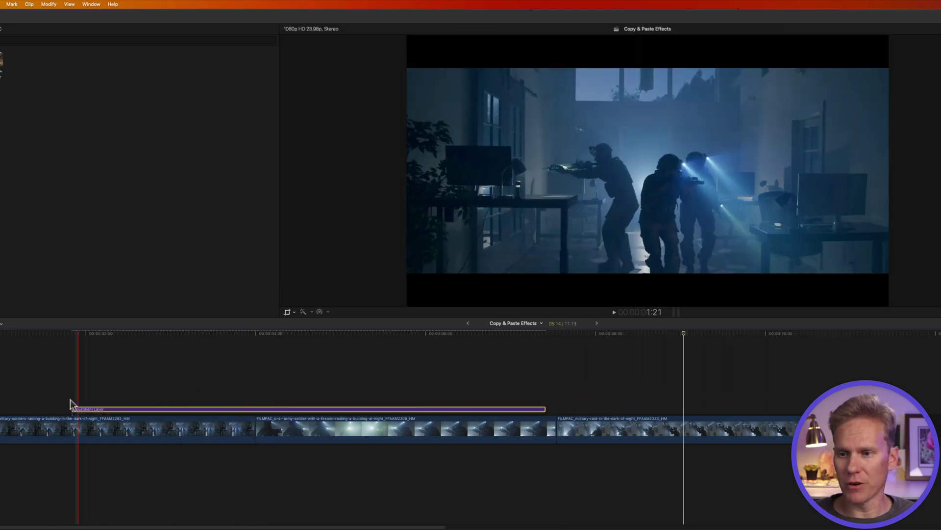